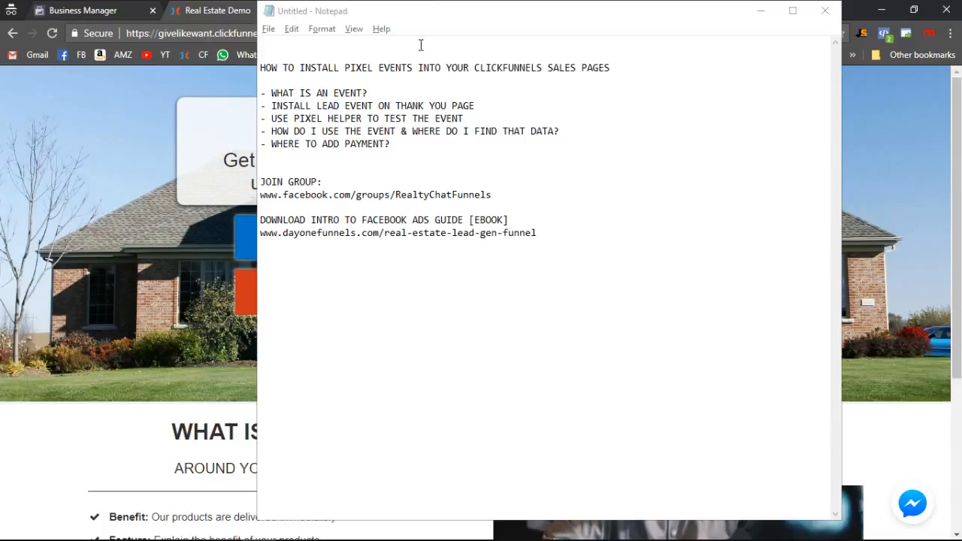
Check the Real Estate Demo opt-in page with Facebook Pixel Helper and expand the PageView event's details.
left_click(89, 12)
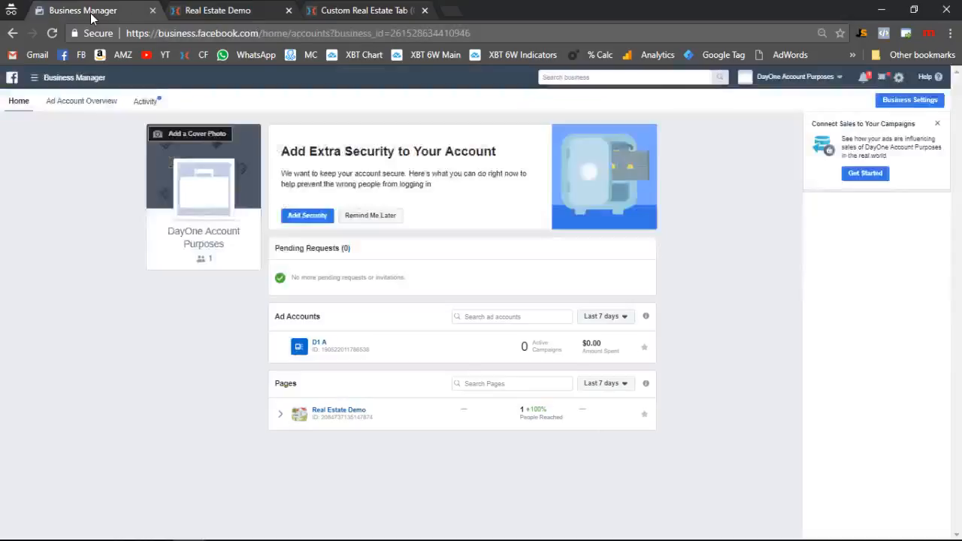
left_click(246, 15)
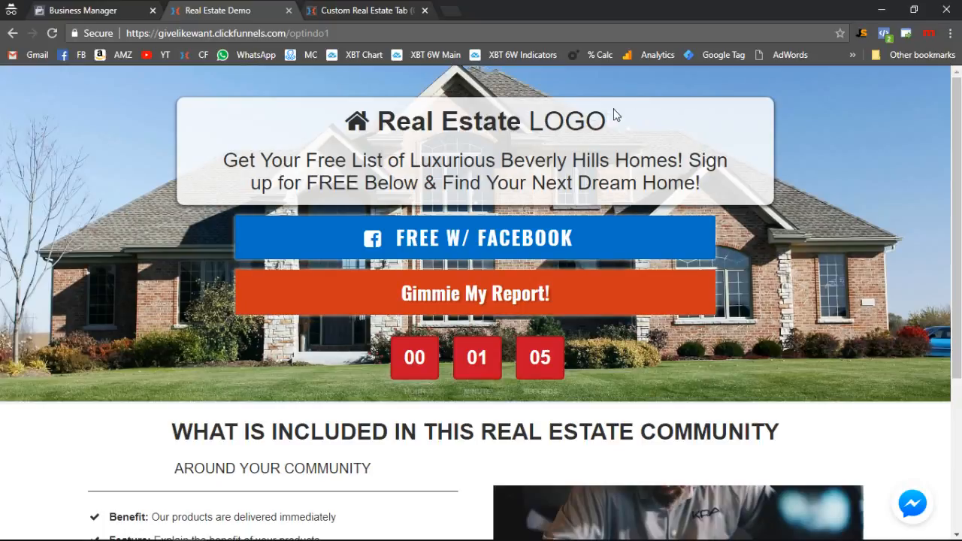
scroll(466, 225, "down", 1)
scroll(442, 201, "up", 1)
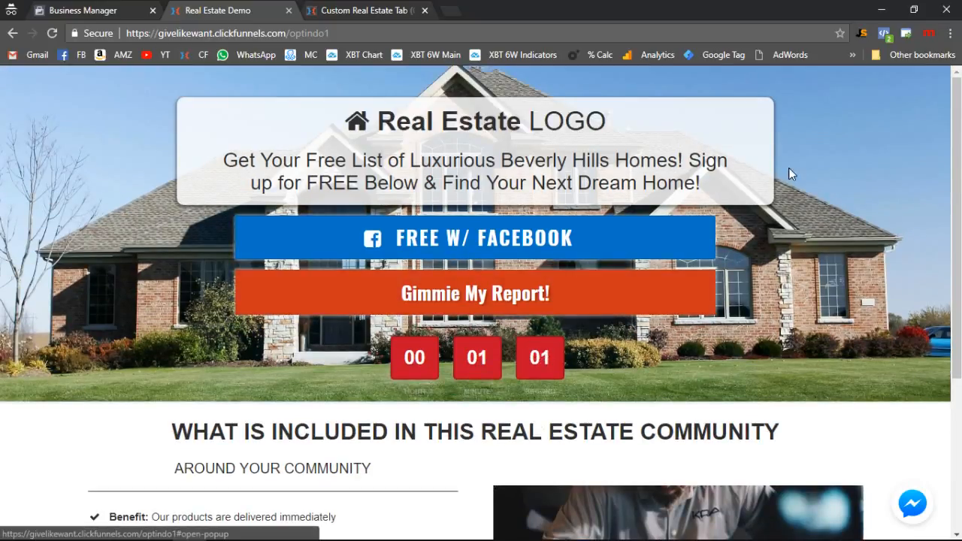
left_click(887, 38)
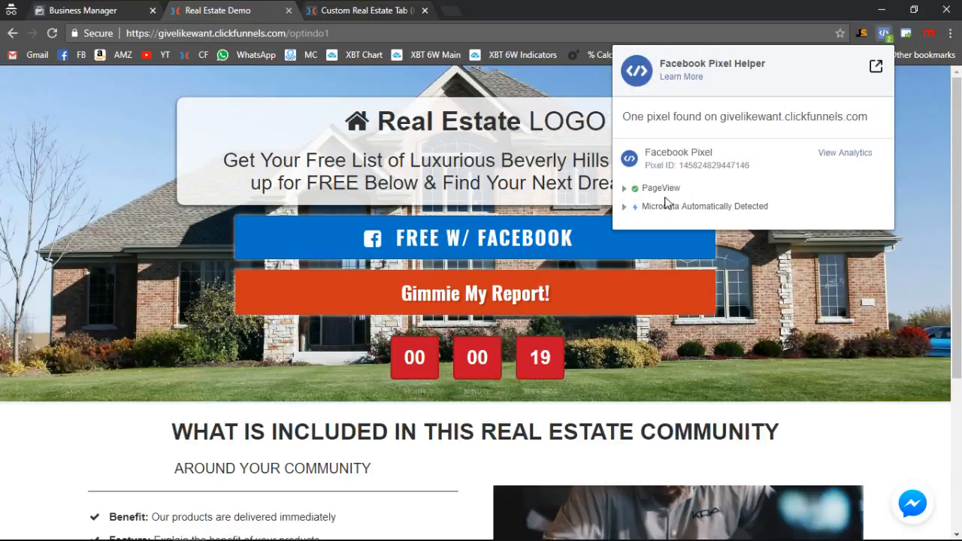
left_click(624, 190)
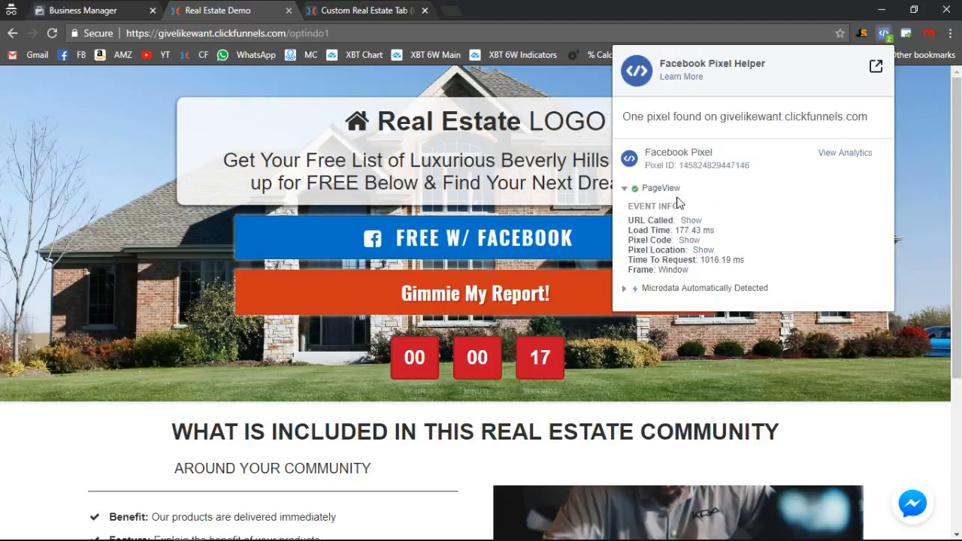
Open the Facebook Pixels page from Business Manager and start the pixel setup with manual code installation.
left_click(103, 16)
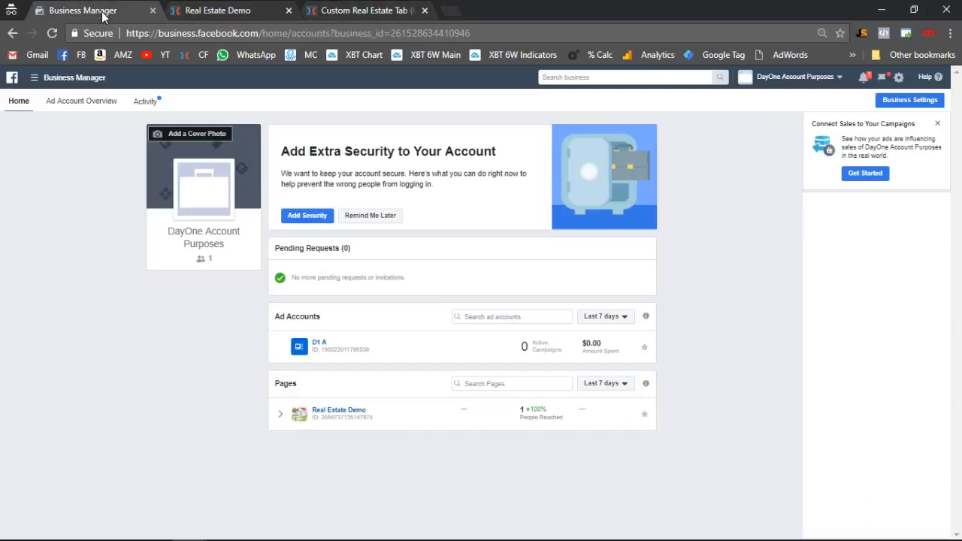
left_click(44, 81)
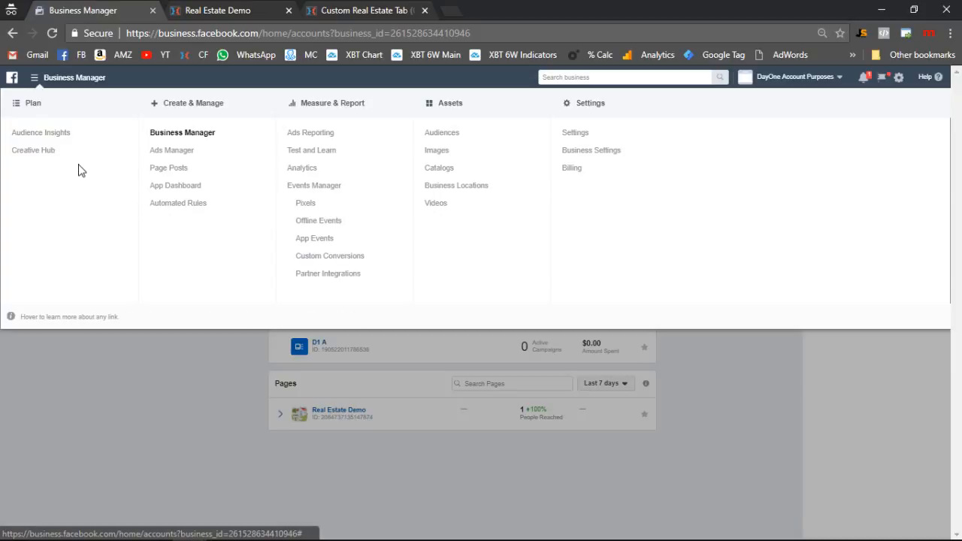
left_click(313, 209)
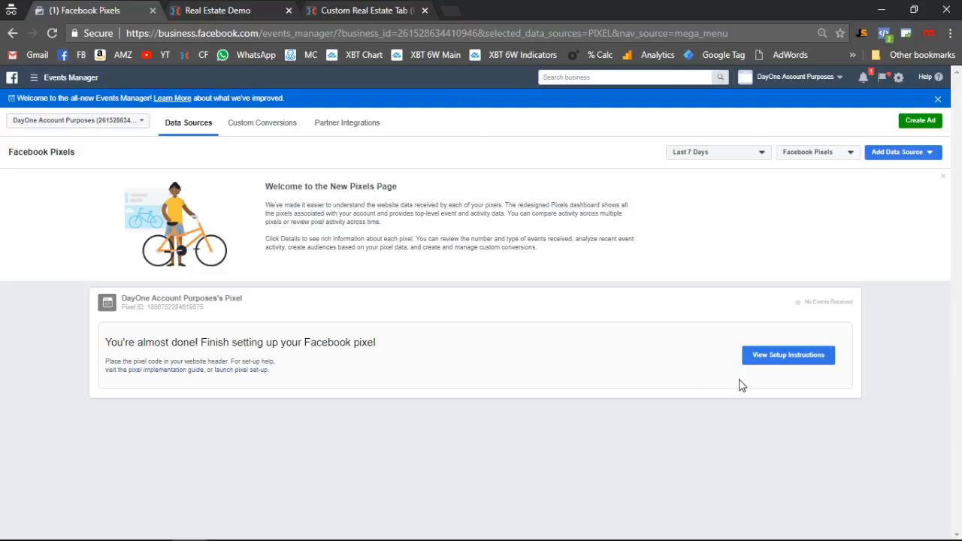
left_click(786, 358)
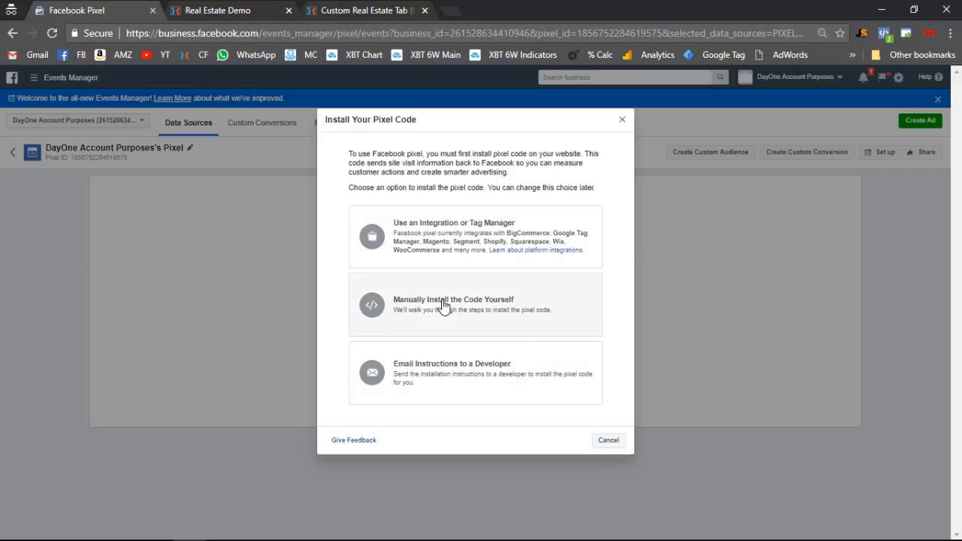
left_click(421, 318)
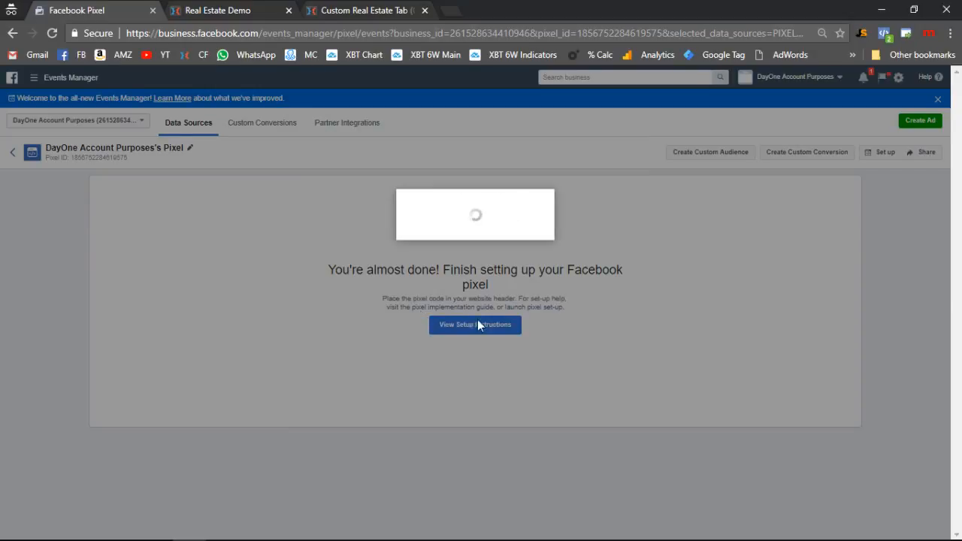
Review the base pixel code and the test traffic section, and continue to adding events.
scroll(413, 310, "down", 4)
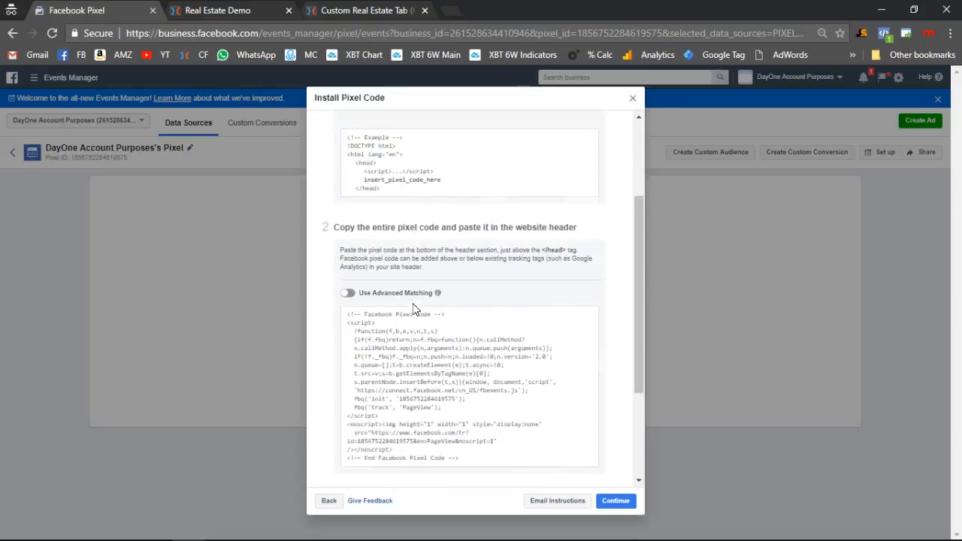
scroll(410, 320, "up", 1)
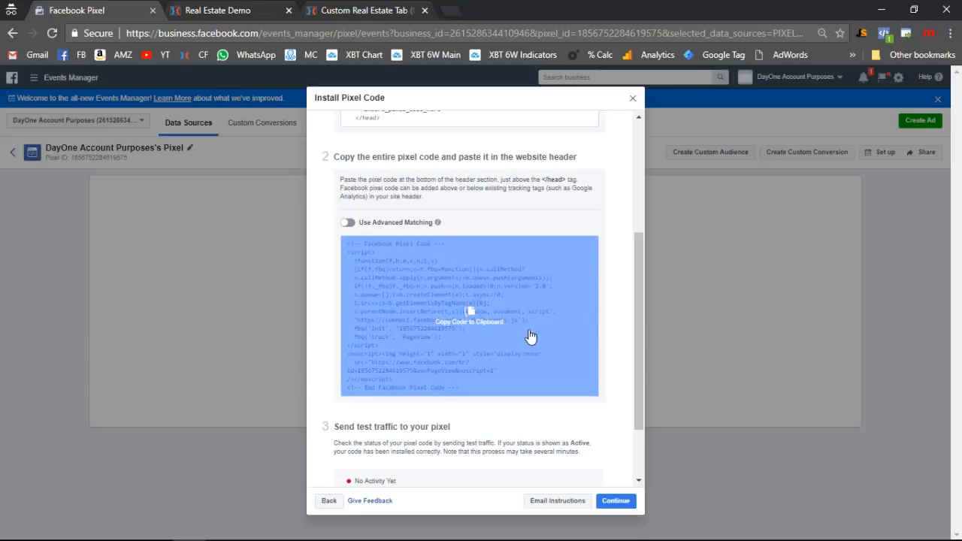
scroll(525, 335, "down", 1)
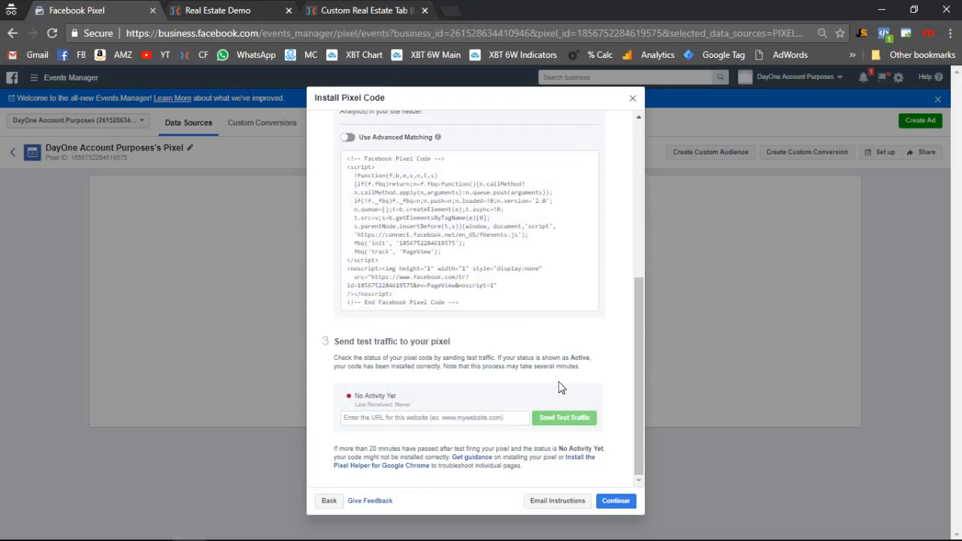
left_click(616, 501)
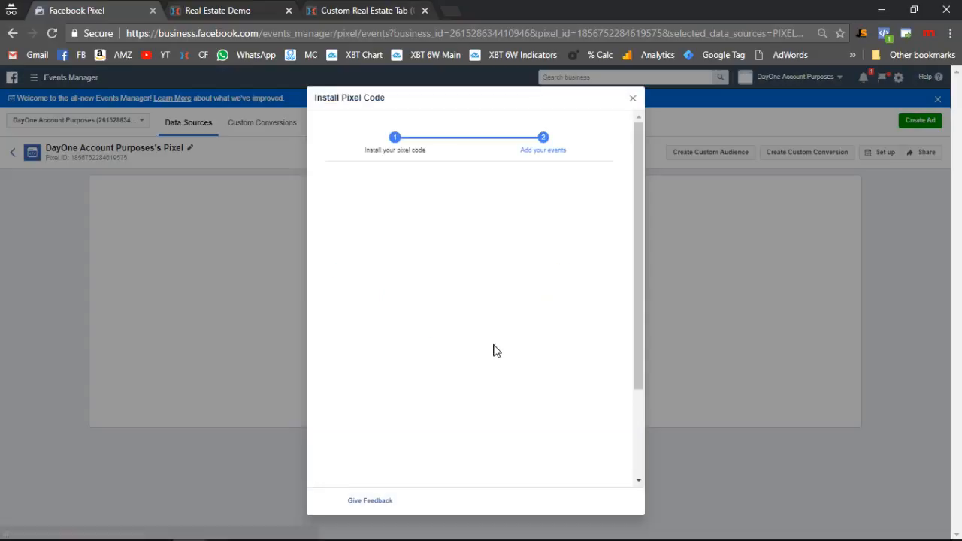
Read the explanation of what an event is in the pixel setup dialog.
scroll(494, 355, "down", 1)
scroll(494, 355, "up", 1)
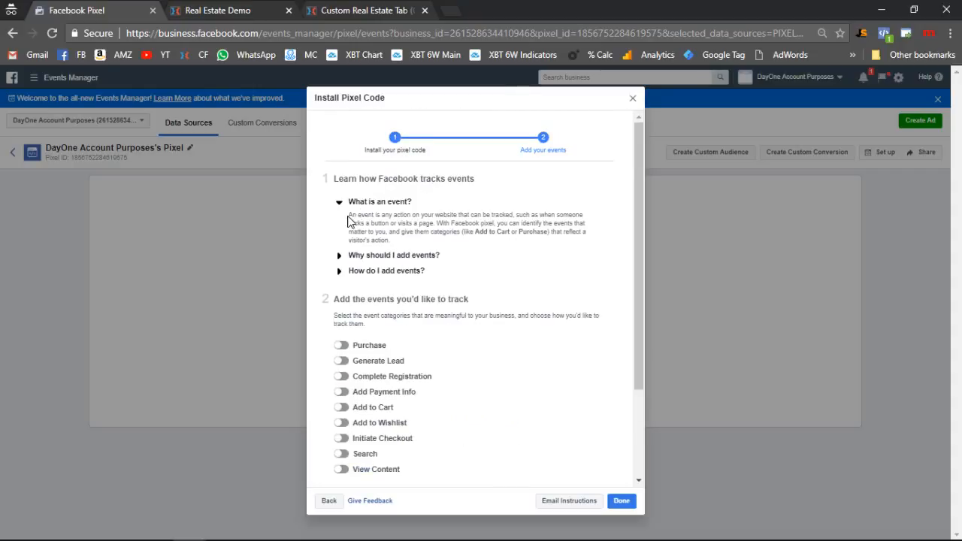
left_click_drag(349, 221, 481, 248)
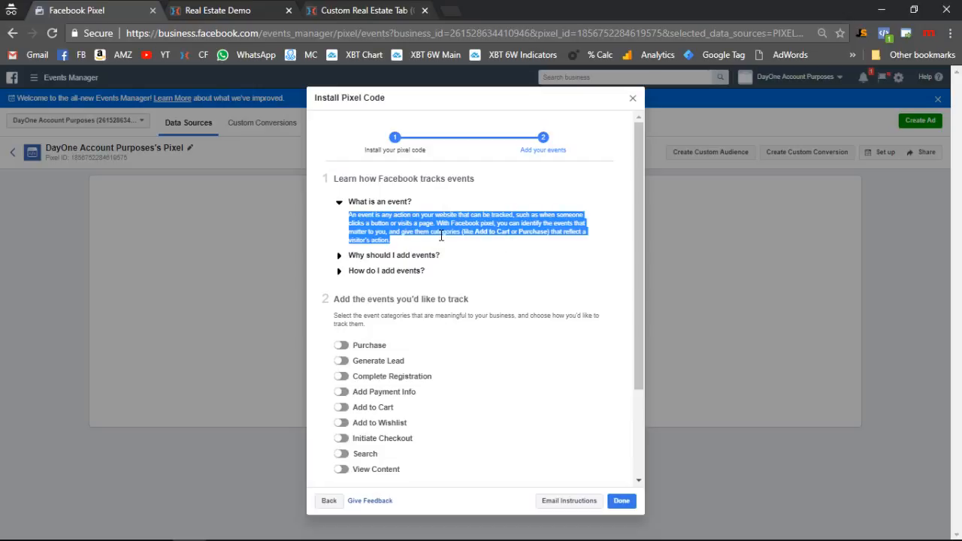
left_click(465, 245)
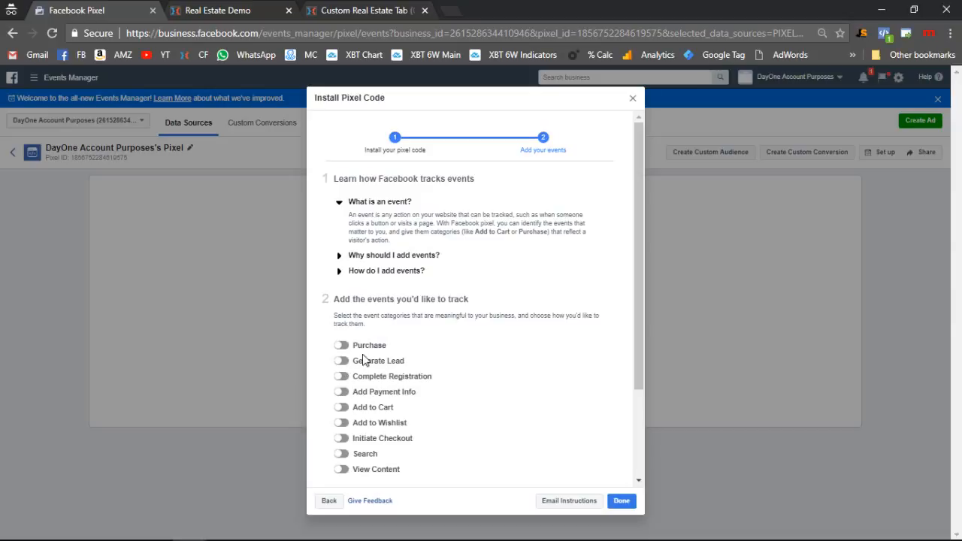
Enable the Generate Lead event and copy its page-load tracking code to the clipboard.
scroll(432, 373, "down", 1)
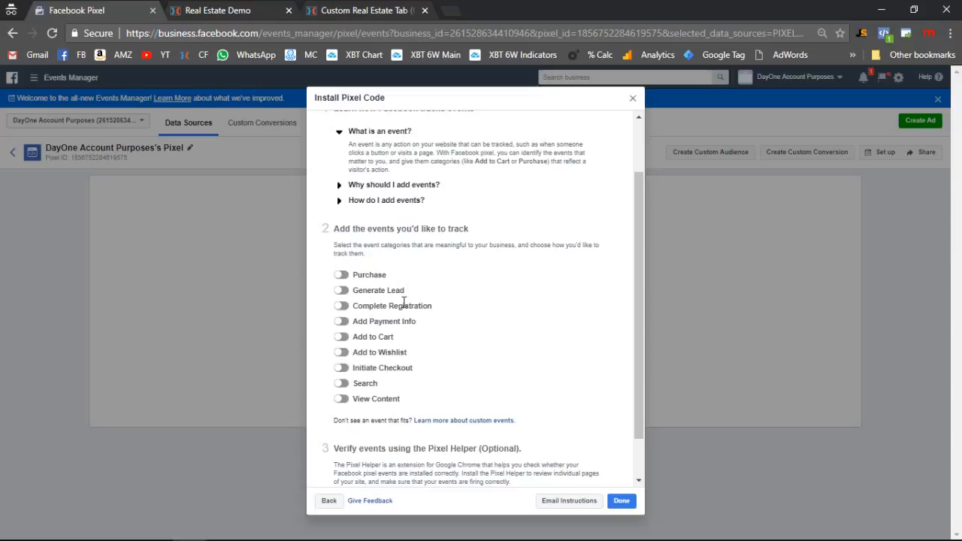
left_click(343, 295)
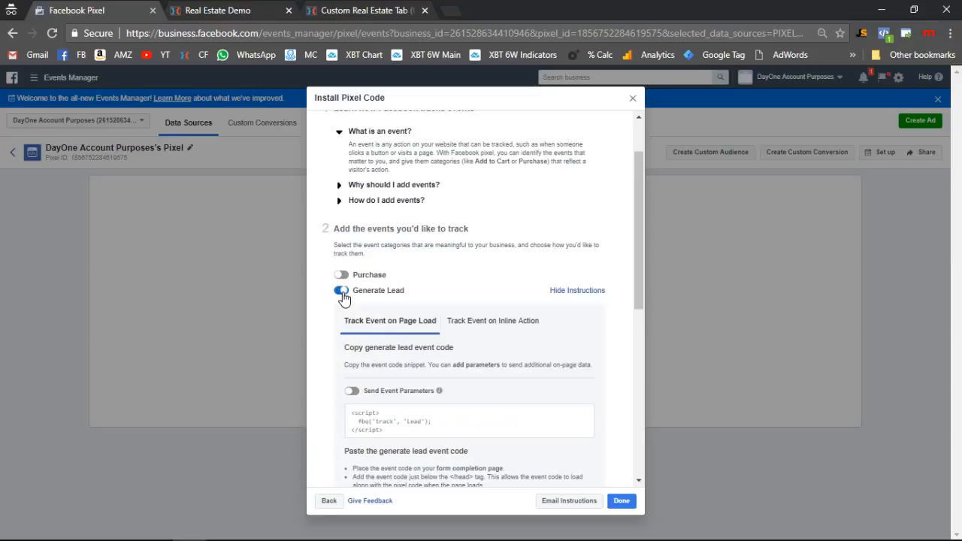
scroll(419, 381, "down", 1)
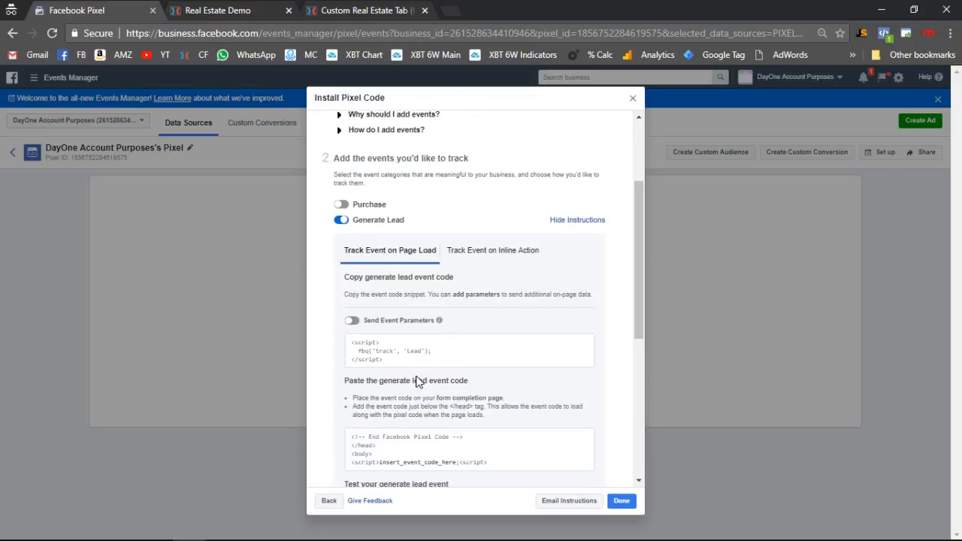
scroll(419, 382, "down", 2)
scroll(419, 381, "up", 1)
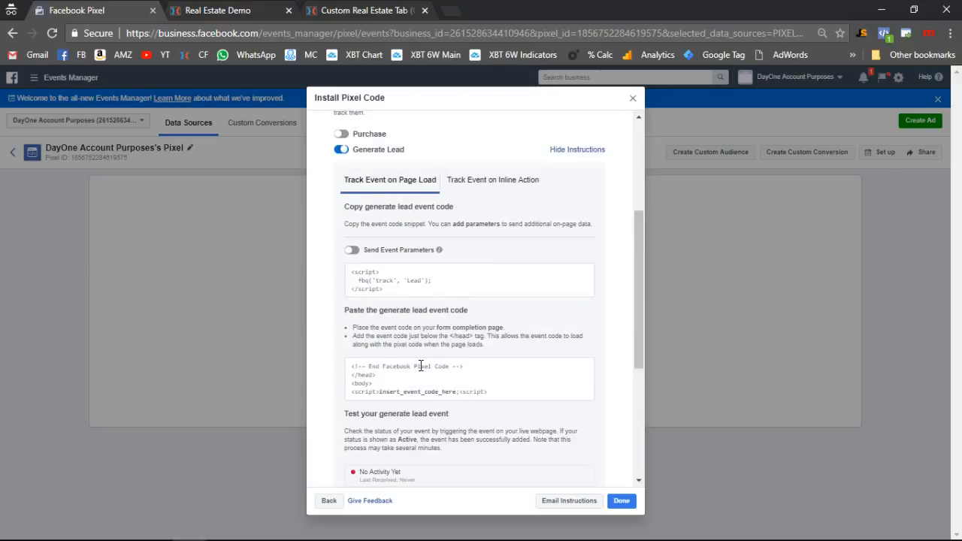
scroll(421, 366, "up", 1)
scroll(421, 366, "down", 2)
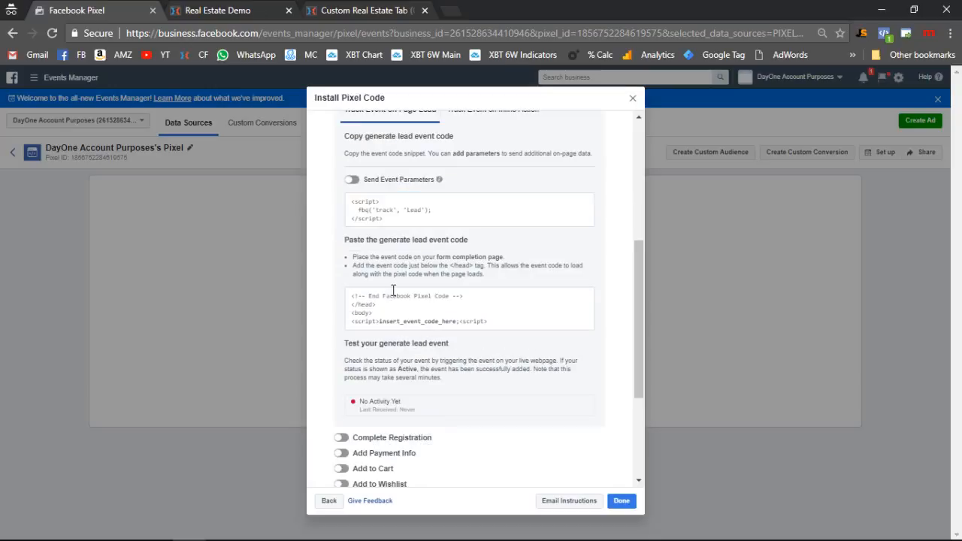
mouse_move(418, 219)
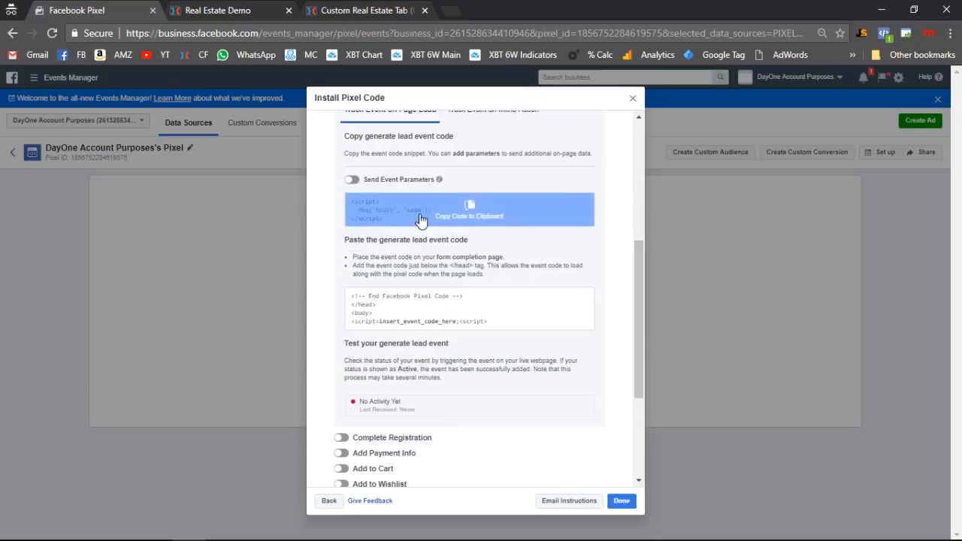
left_click(420, 218)
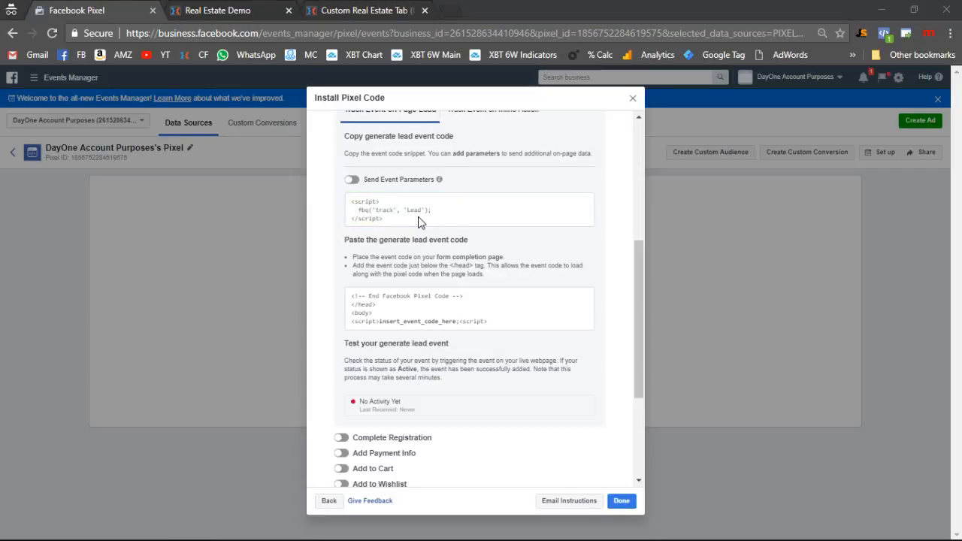
Switch to Notepad, paste the lead tracking script below the ebook link, and head it "LEAD EVENT".
key("alt+Tab")
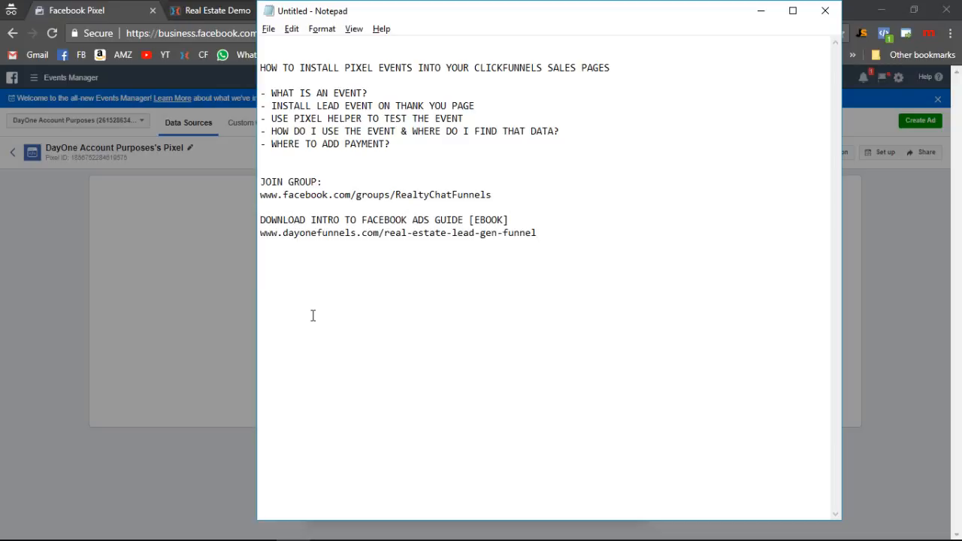
left_click(643, 241)
key("ctrl+v")
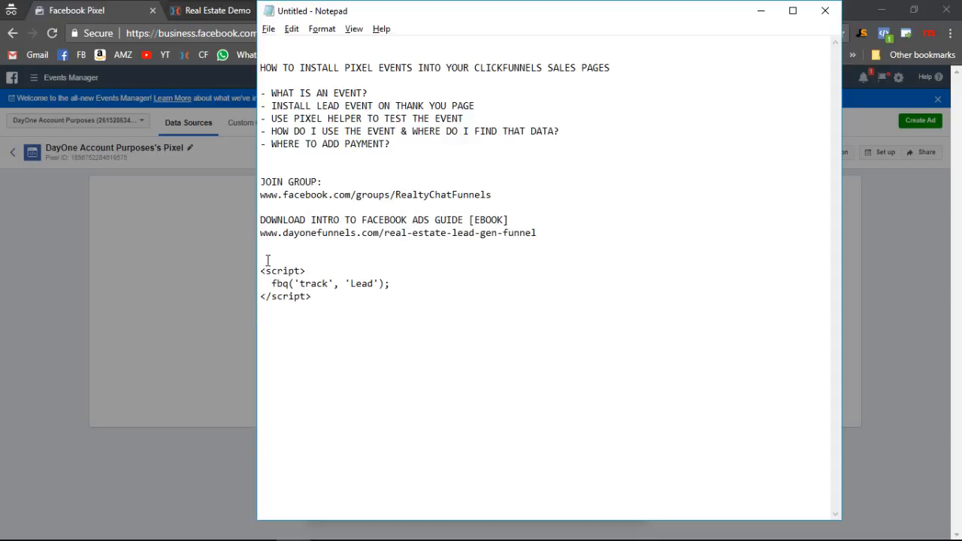
type("LEAD EVENT")
key("Return")
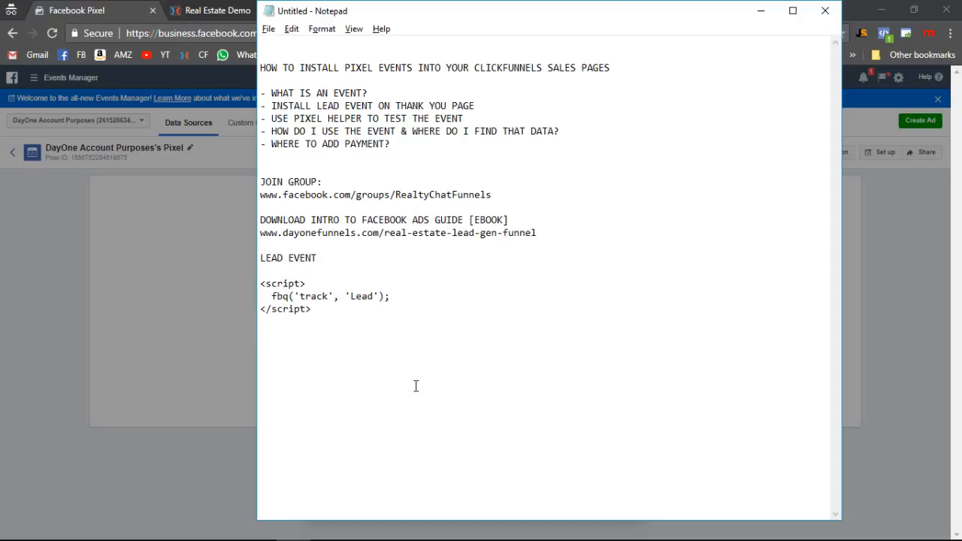
left_click(760, 10)
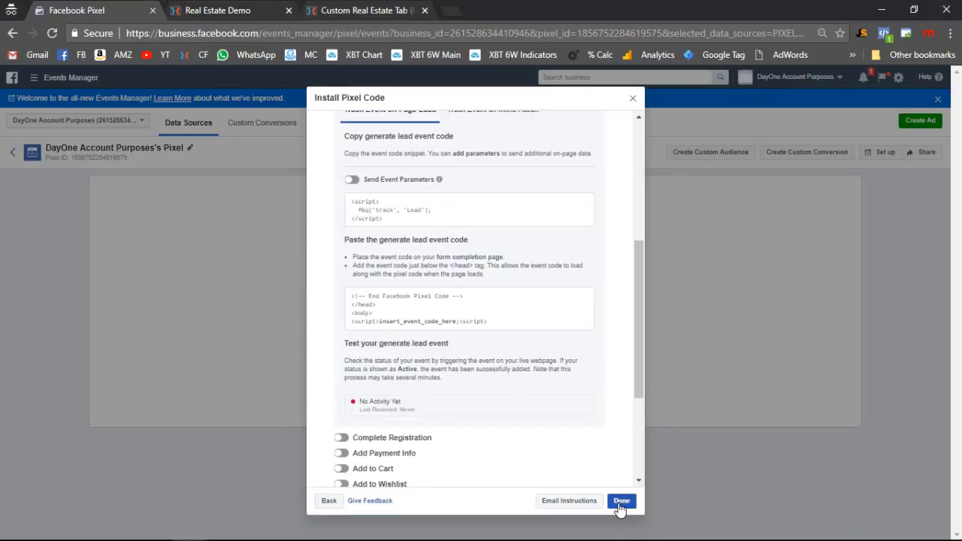
Recheck the Generate Lead instructions and finish the pixel code installation dialog.
scroll(438, 319, "up", 2)
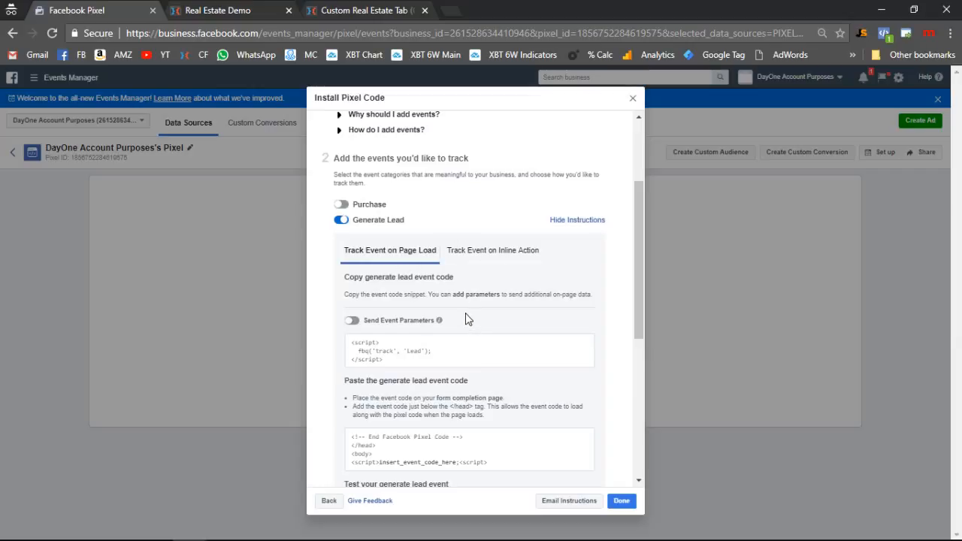
scroll(525, 321, "down", 2)
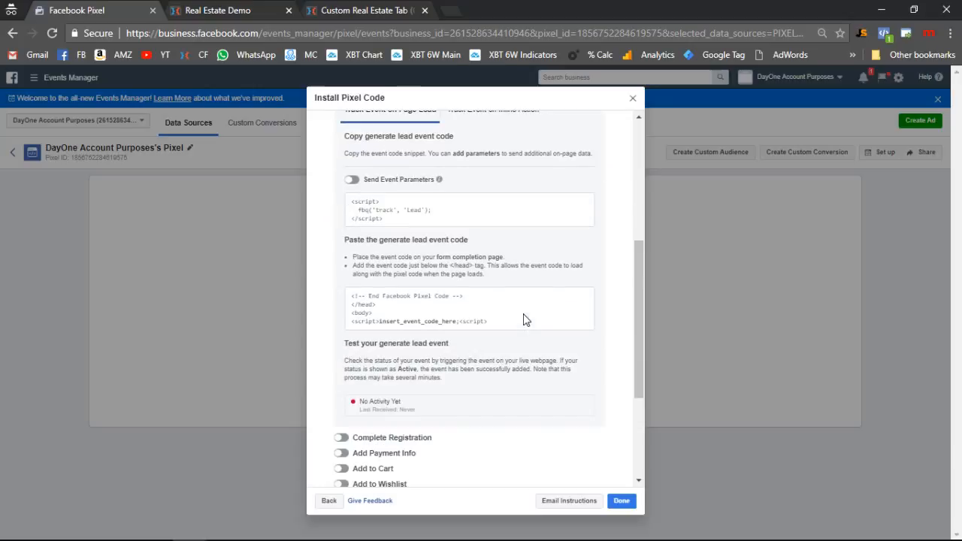
left_click(623, 503)
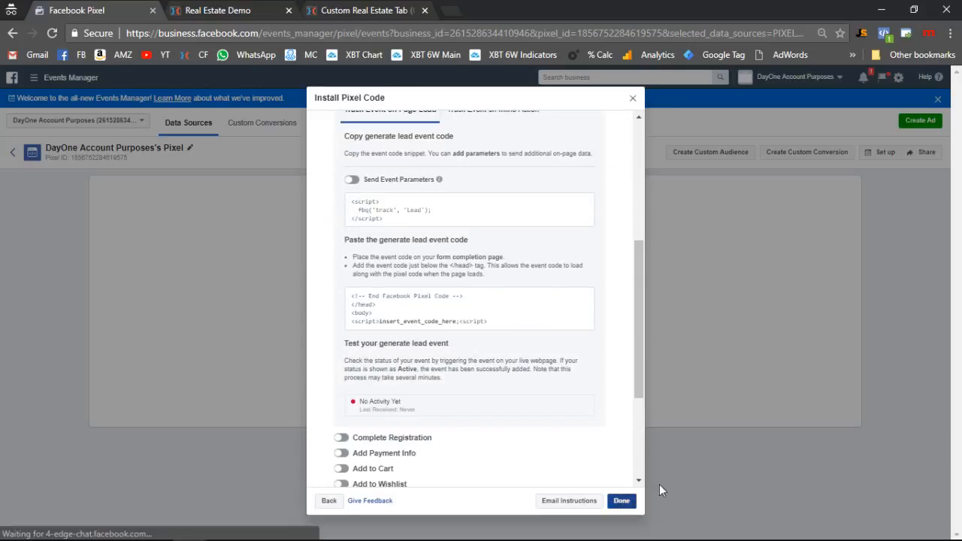
Review the live thank-you page and the matching Thank You step of the REAL ESTATE DO1 funnel in ClickFunnels.
left_click(350, 11)
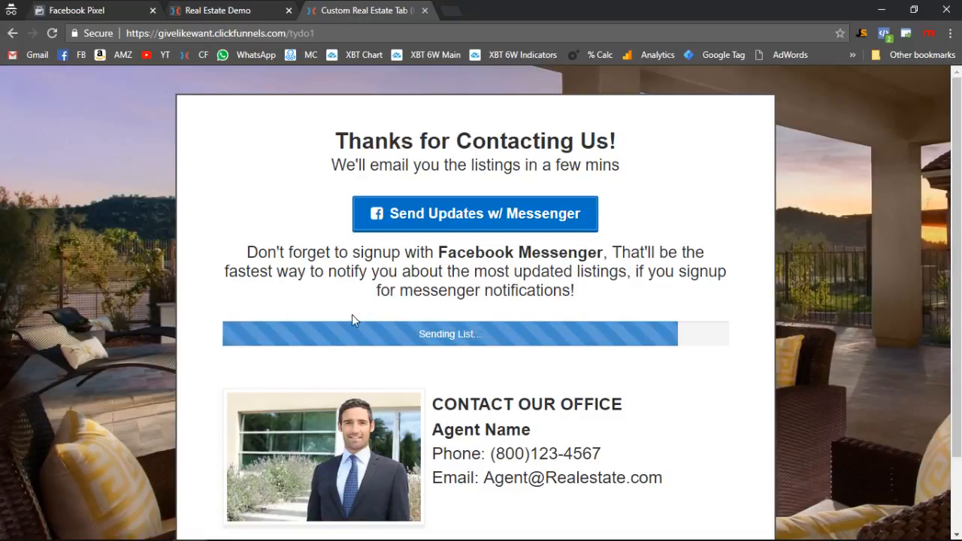
scroll(300, 240, "down", 2)
scroll(300, 235, "up", 2)
key("super+Tab")
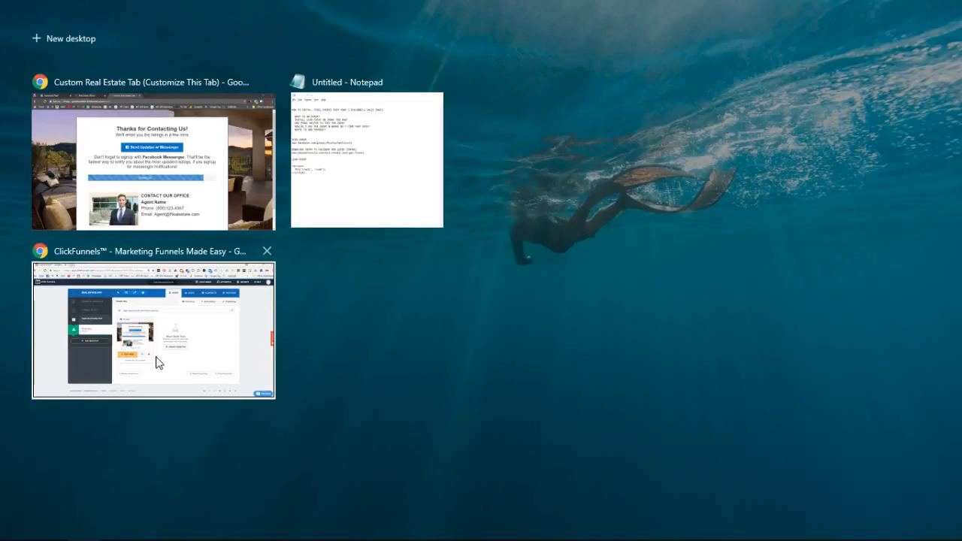
left_click(205, 363)
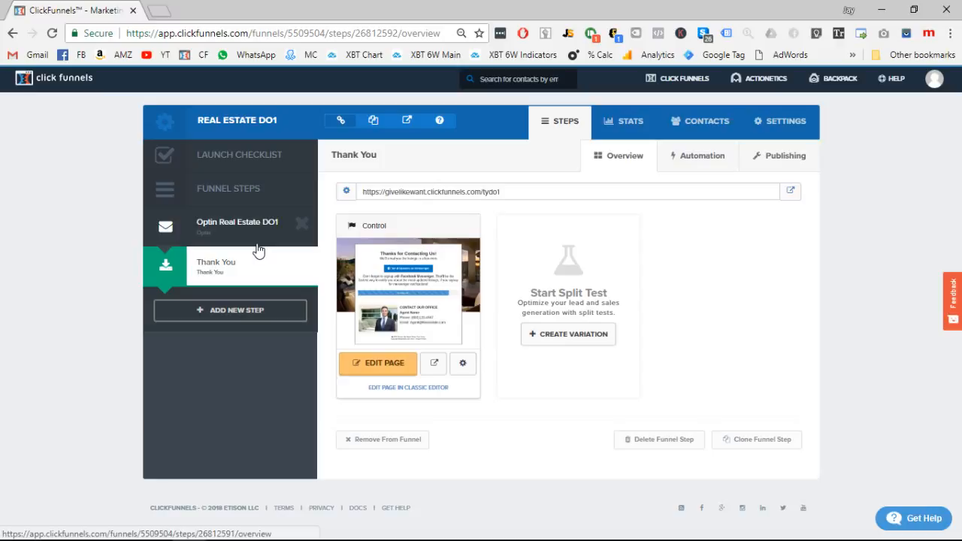
Walk through the live Real Estate Demo opt-in page by expanding its "Gimmie My Report!" form, and go on to the thank-you page.
key("super+Tab")
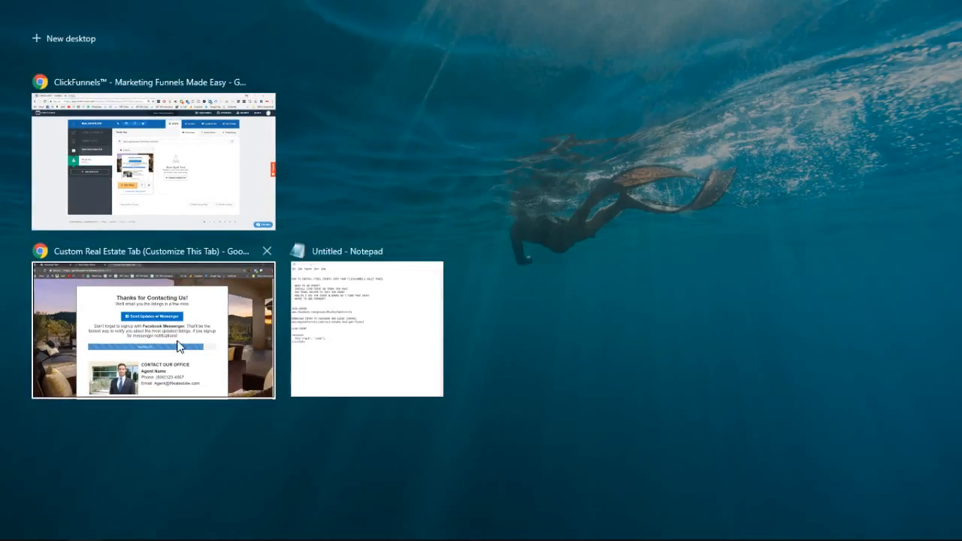
left_click(177, 346)
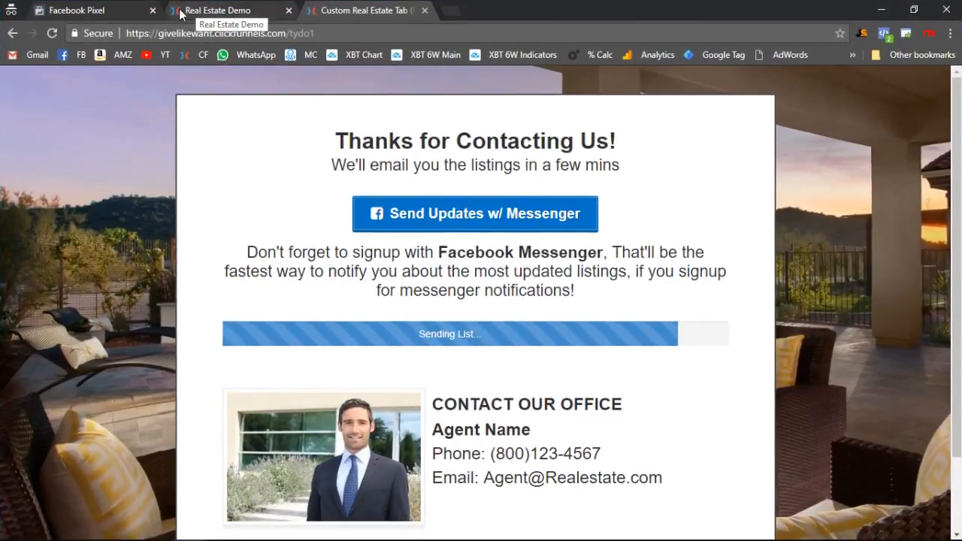
left_click(197, 12)
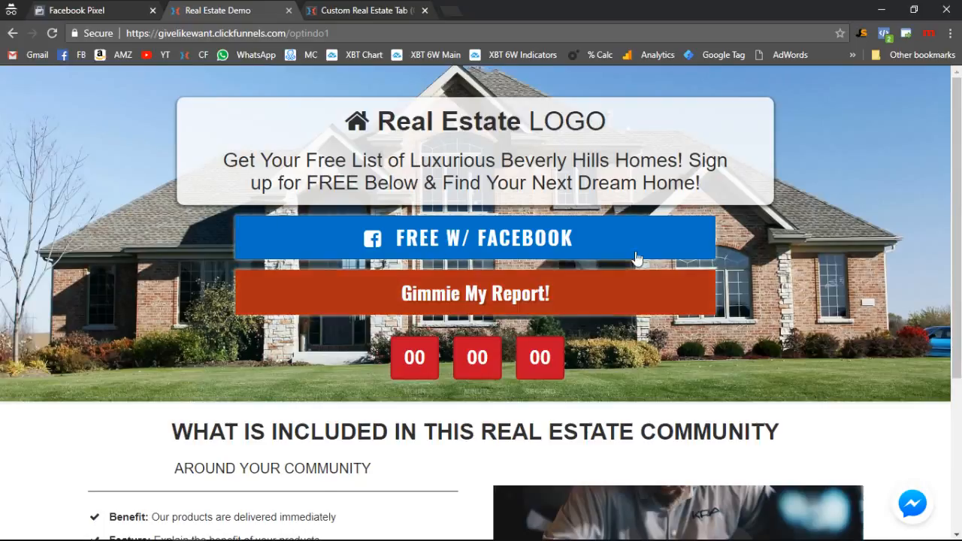
left_click(470, 296)
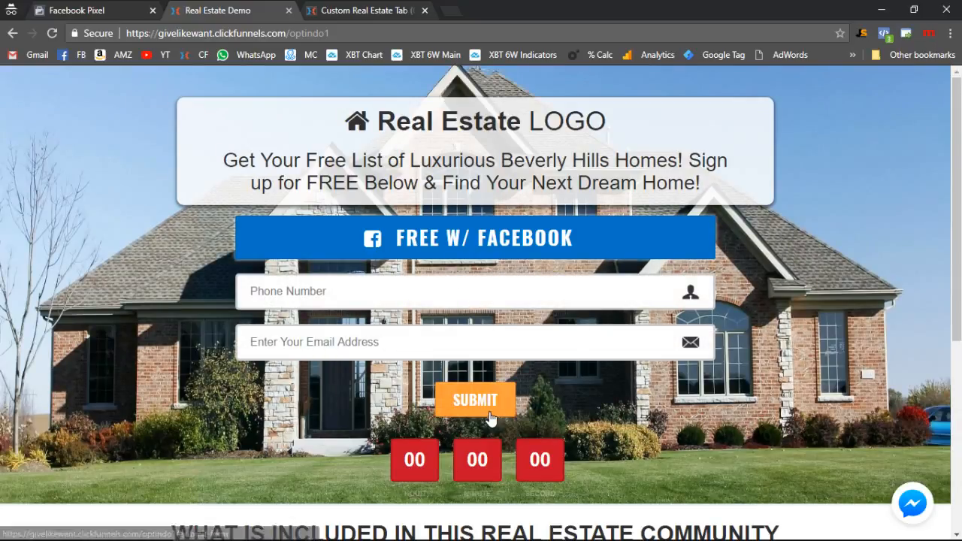
left_click(357, 12)
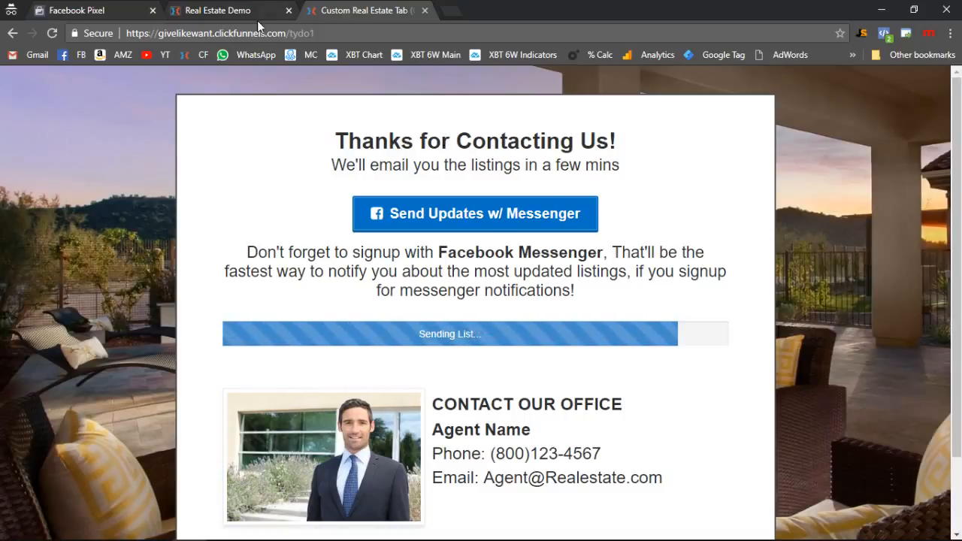
Check which pixel events fire on the live opt-in page with Facebook Pixel Helper.
left_click(227, 14)
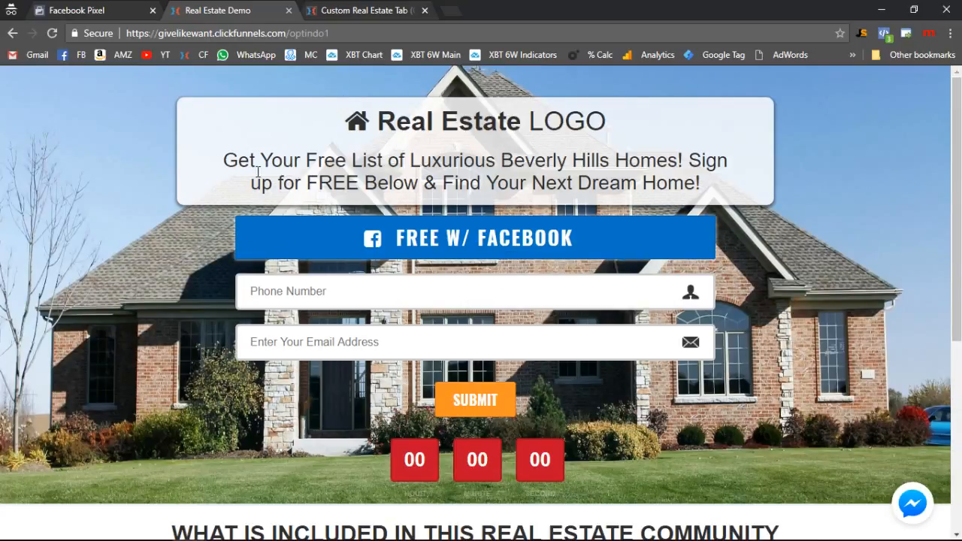
left_click(890, 37)
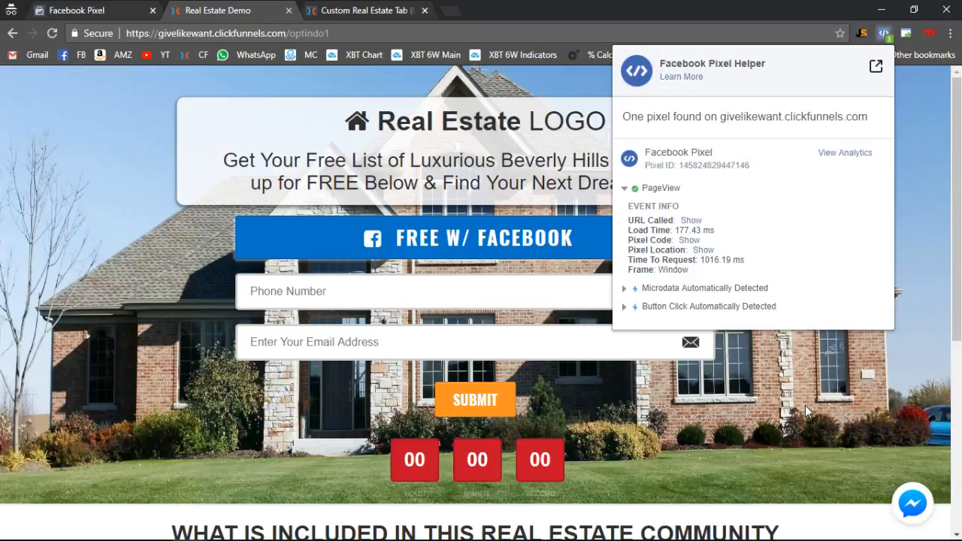
left_click(784, 372)
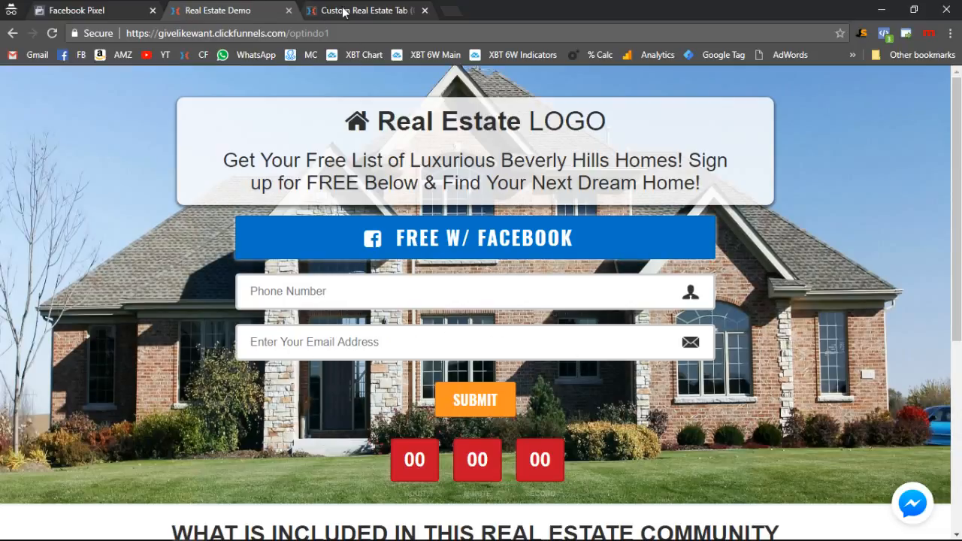
Open the funnel's Thank You page in the ClickFunnels editor and copy the LEAD EVENT script from Notepad.
key("ctrl+Tab")
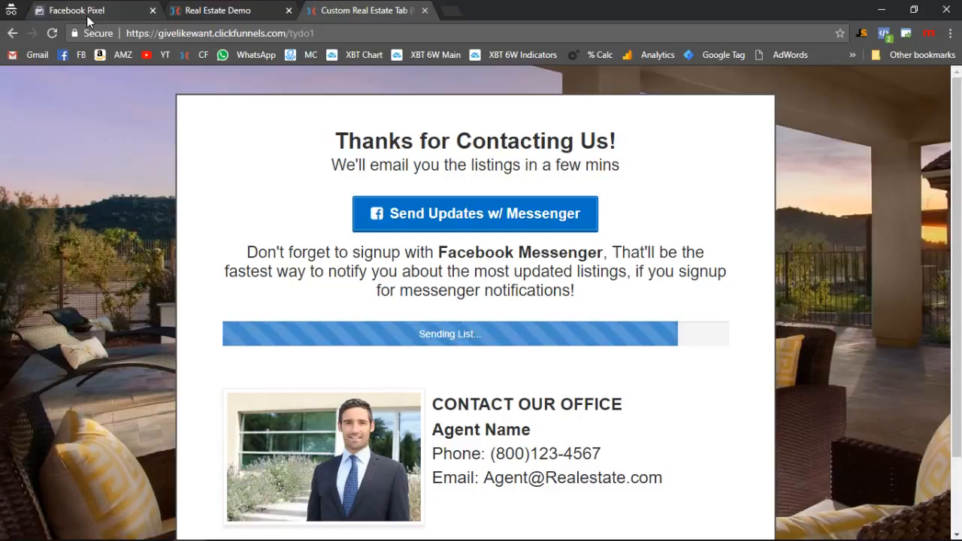
key("alt+Tab")
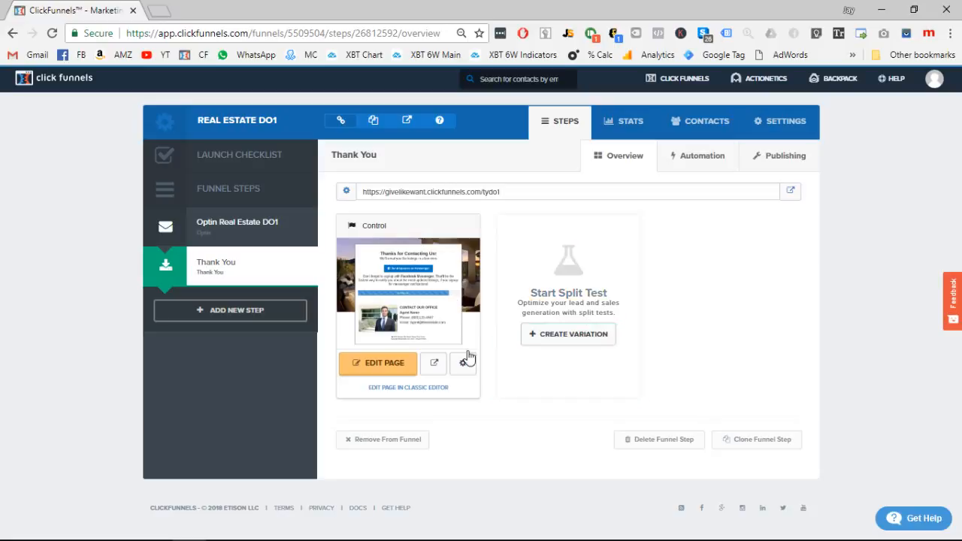
left_click(378, 368)
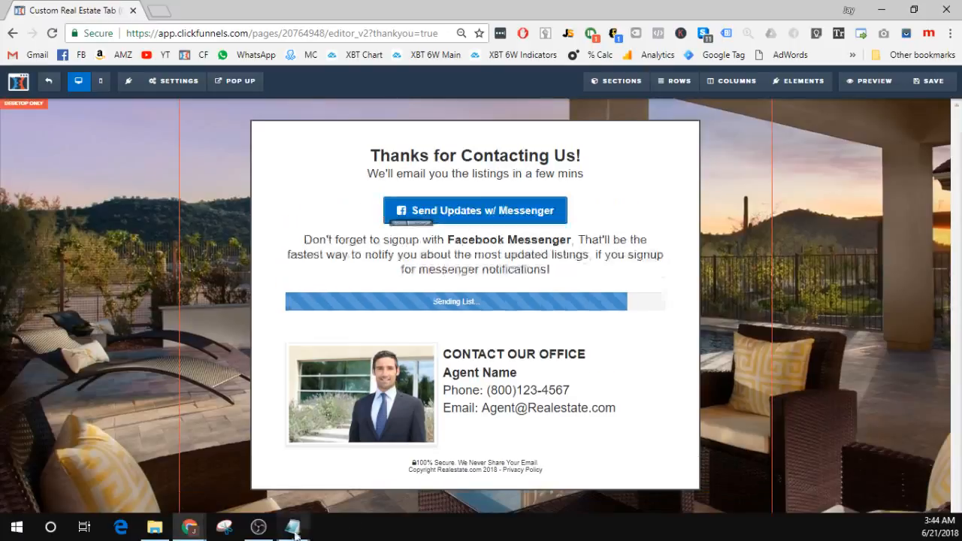
mouse_move(292, 527)
left_click(321, 494)
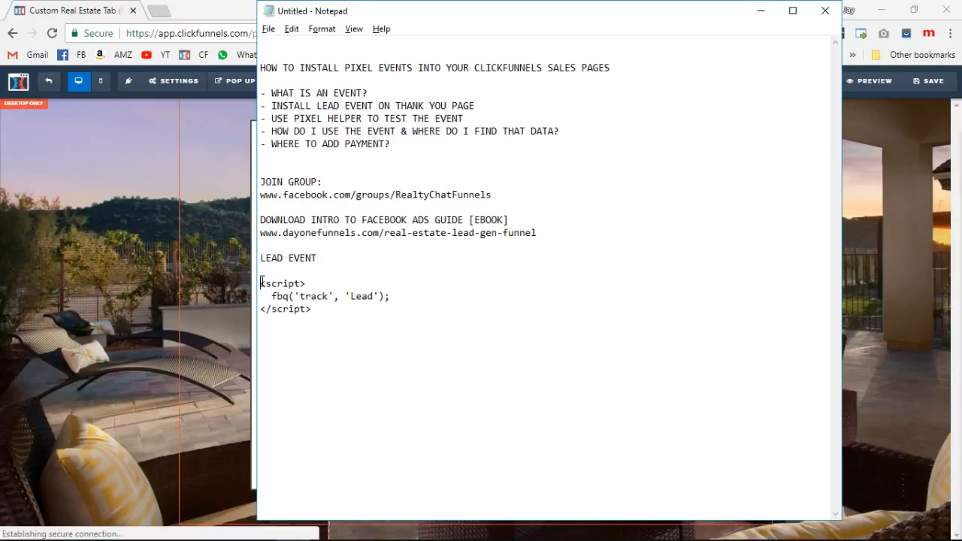
left_click_drag(262, 282, 365, 322)
key("ctrl+c")
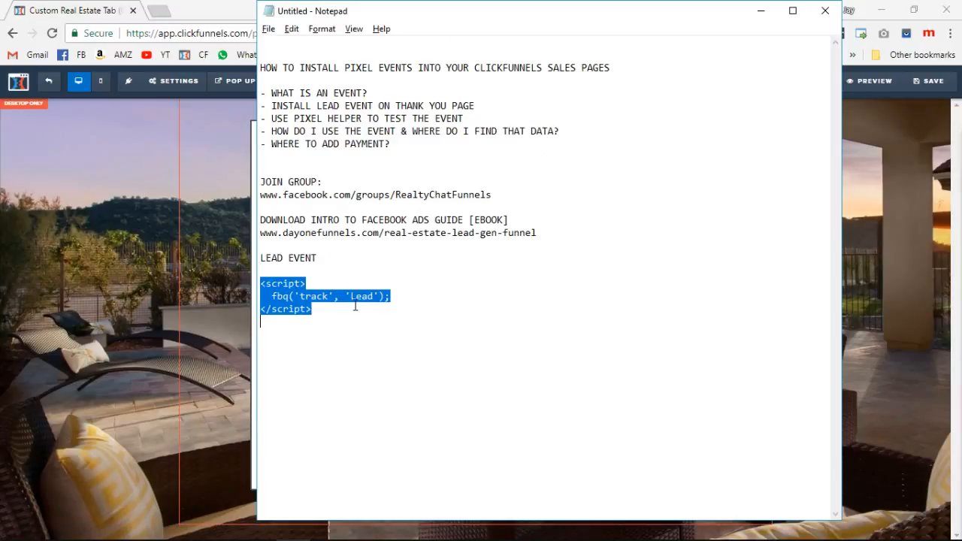
Paste the Lead event script into the thank-you page's footer tracking code in ClickFunnels and save the page.
left_click(129, 182)
mouse_move(220, 90)
mouse_move(168, 81)
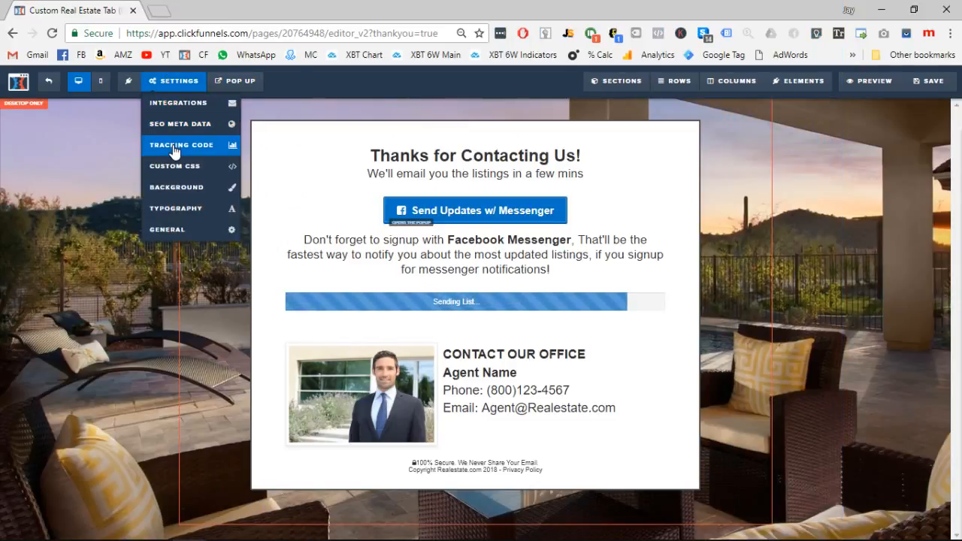
left_click(202, 148)
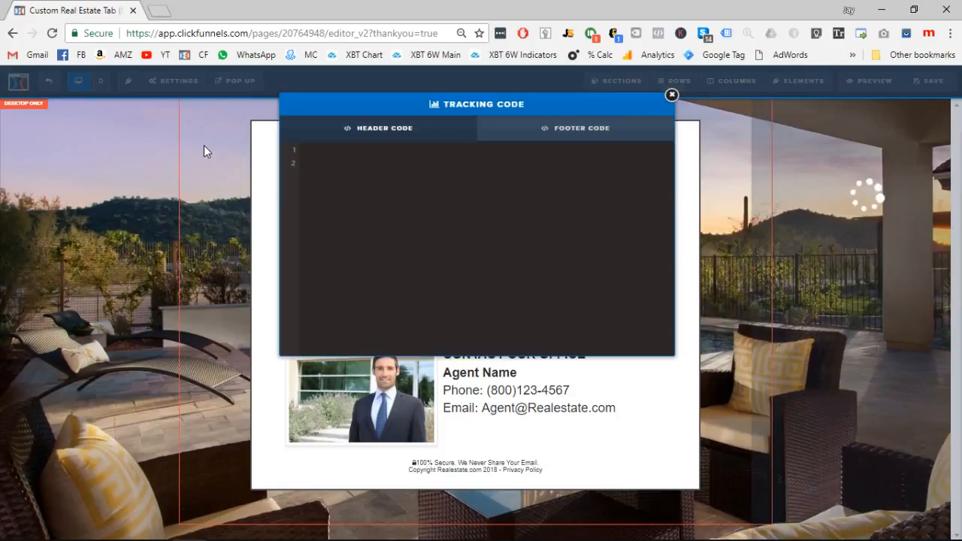
left_click(559, 135)
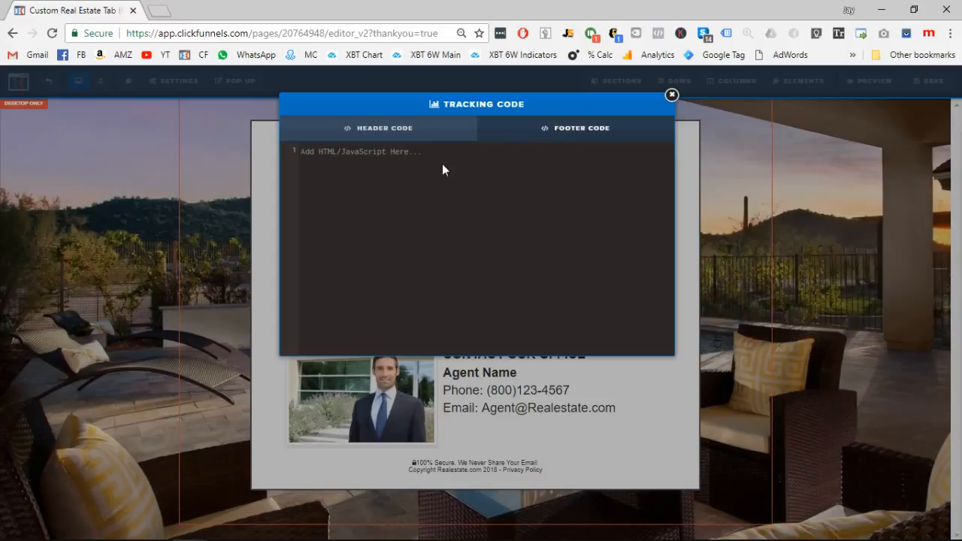
left_click(385, 126)
left_click(409, 163)
key("Return")
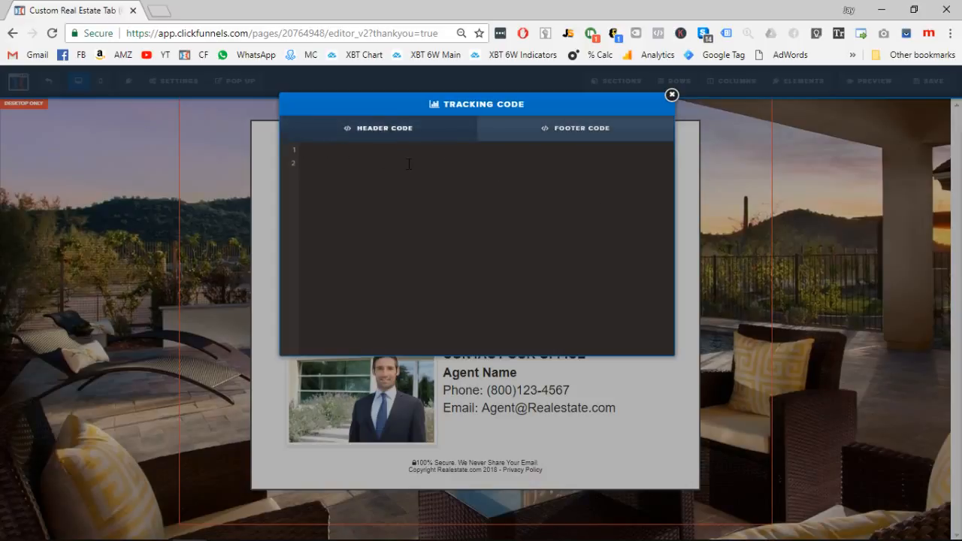
left_click(566, 140)
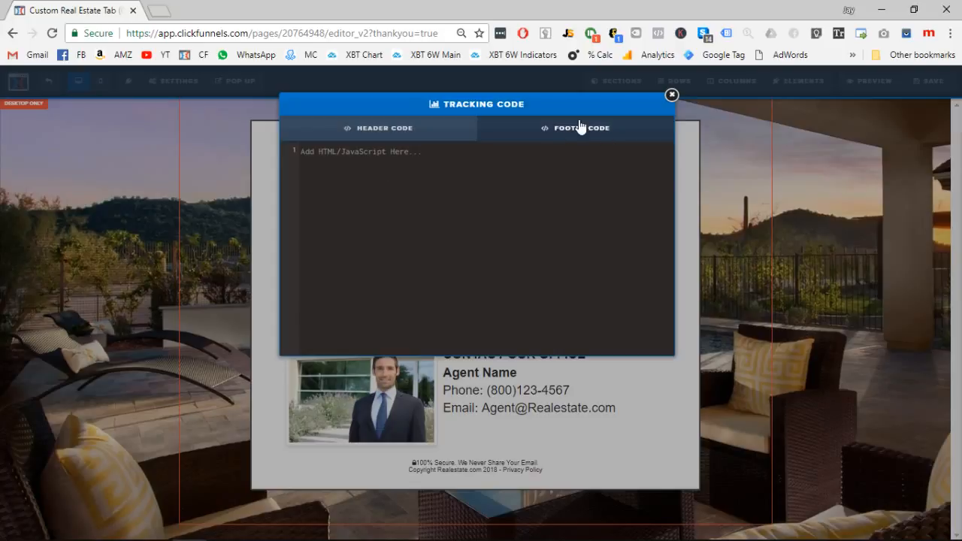
left_click(406, 152)
key("ctrl+v")
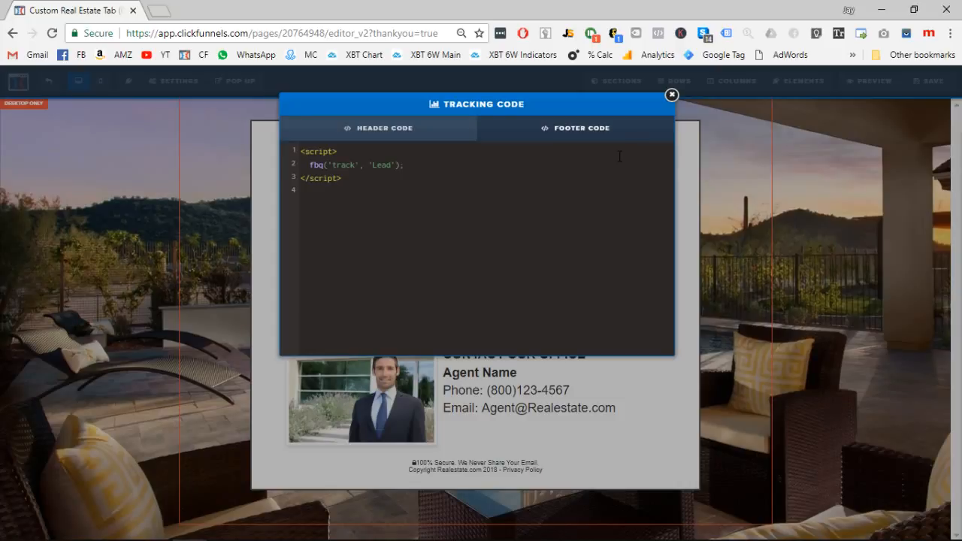
left_click(672, 96)
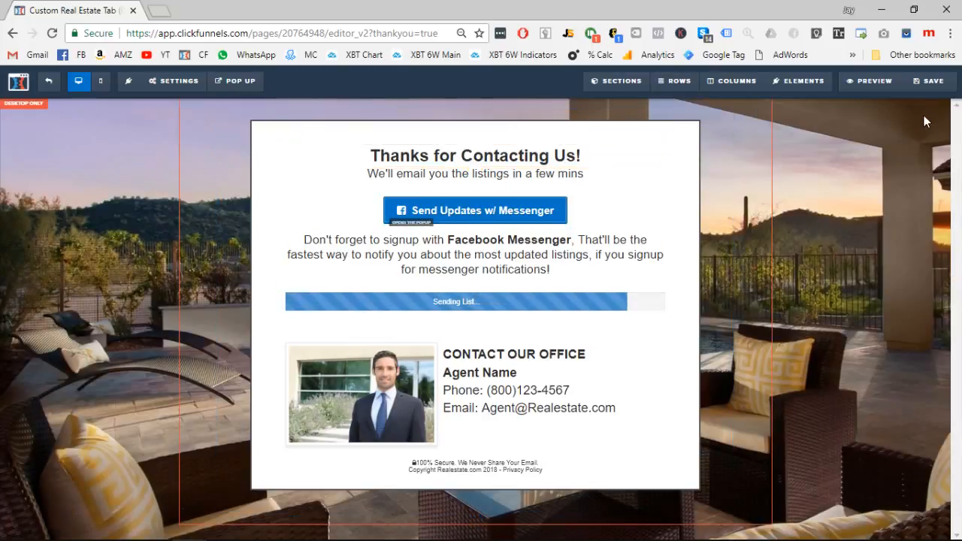
left_click(933, 82)
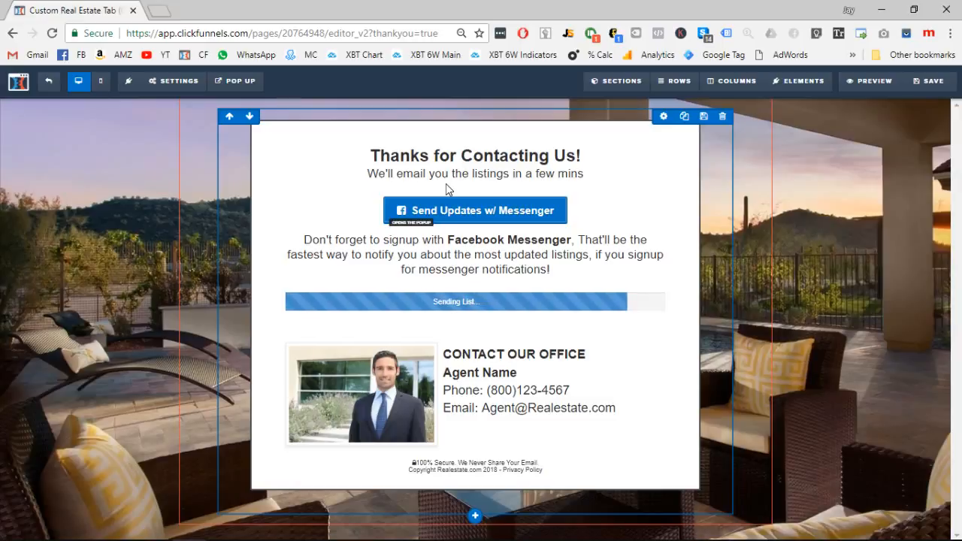
Reload the live thank-you page and inspect the Lead event's details in Facebook Pixel Helper.
key("super+Tab")
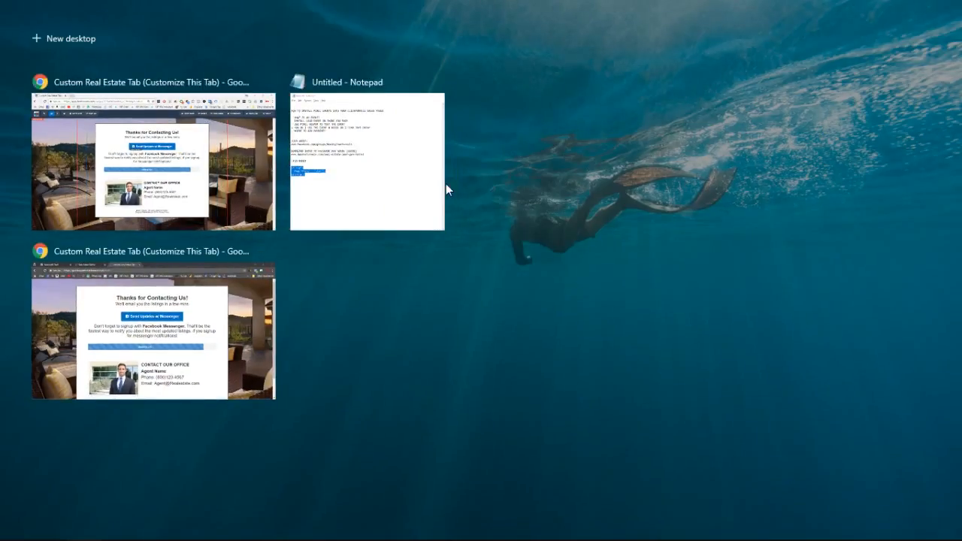
left_click(179, 351)
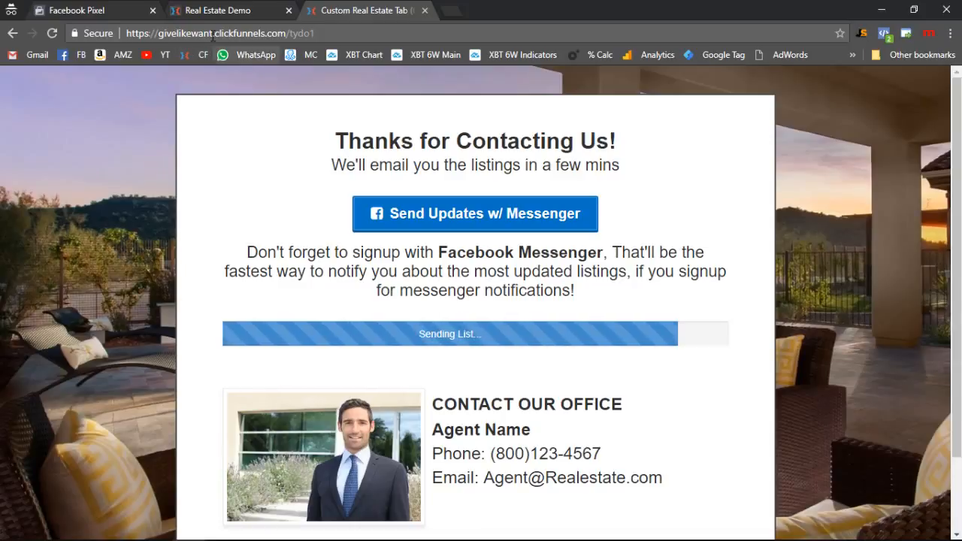
left_click(55, 32)
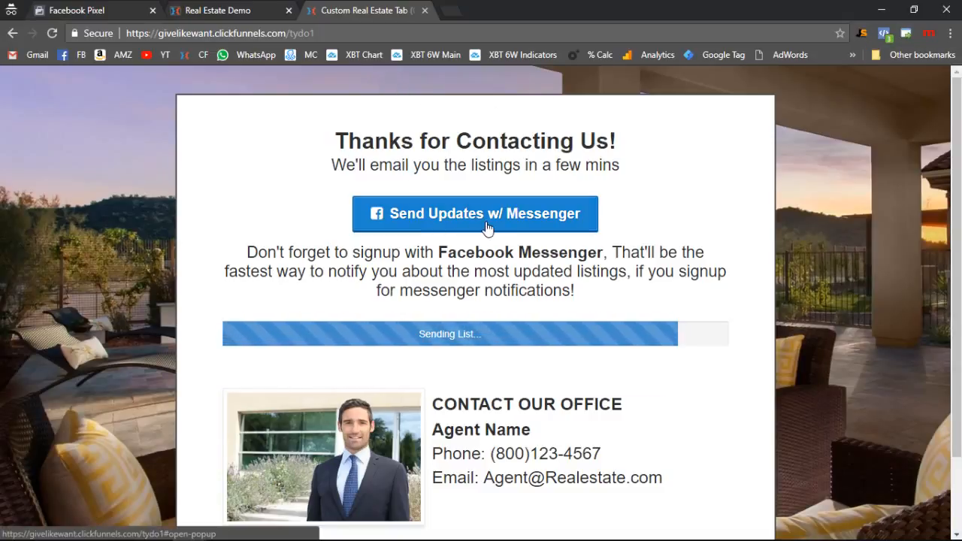
left_click(885, 34)
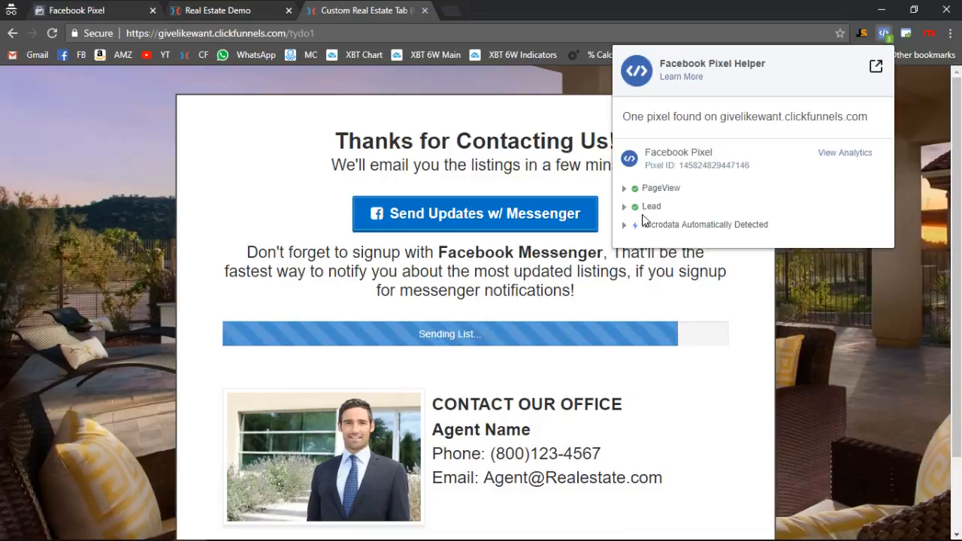
left_click(629, 207)
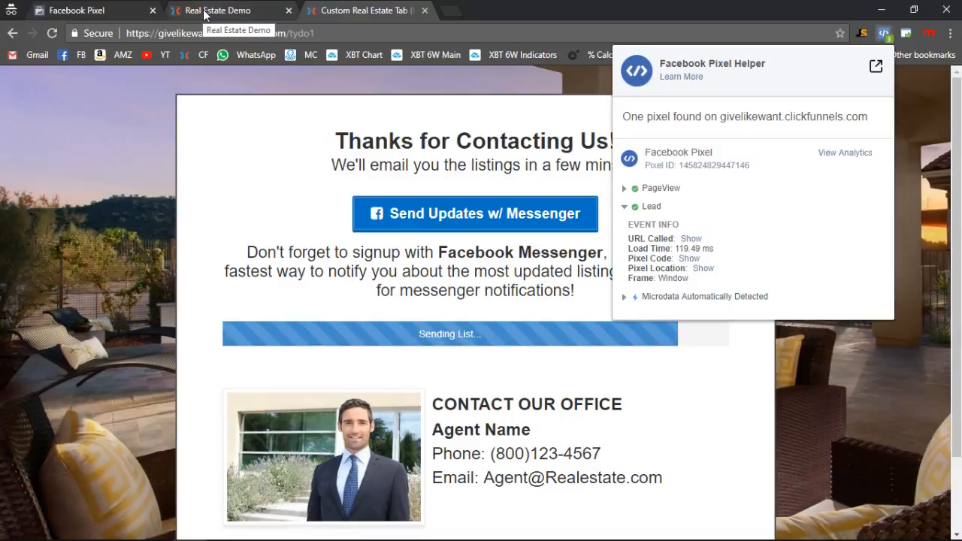
Return to the pixel in Facebook Events Manager and open its code installation options.
left_click(105, 17)
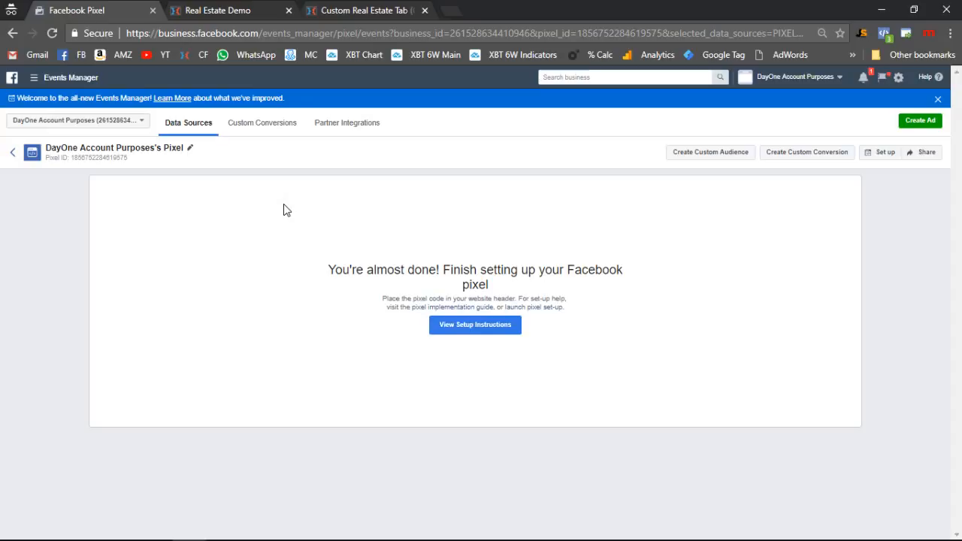
key("alt+Tab")
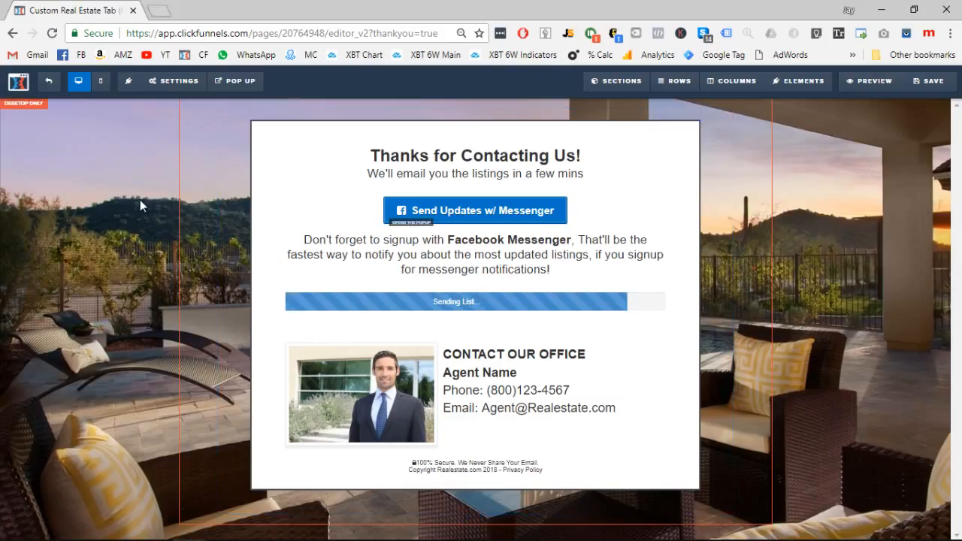
key("alt+Tab")
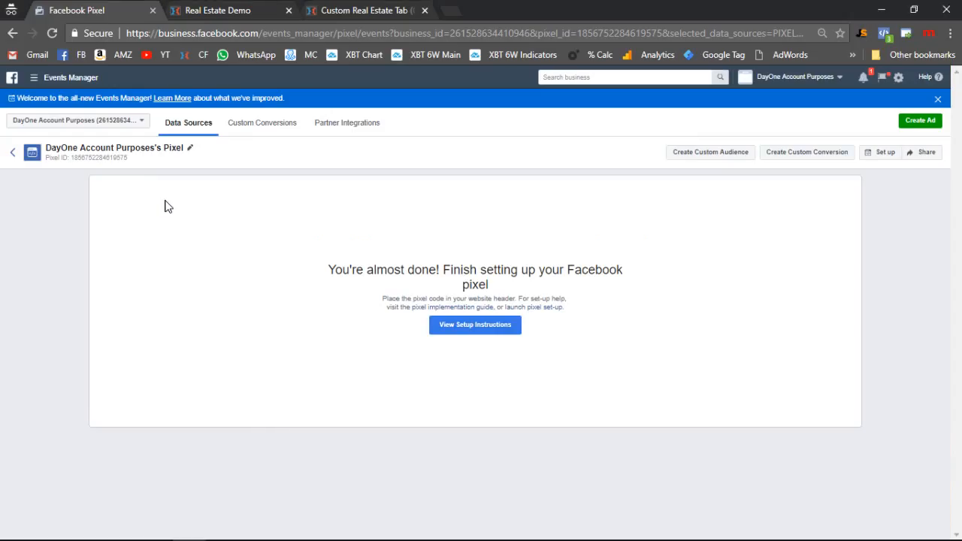
key("super+Tab")
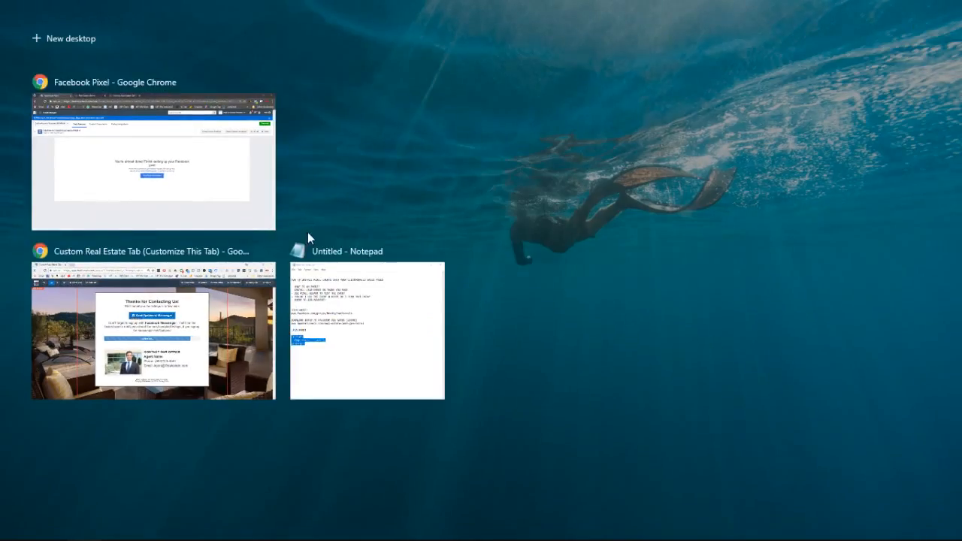
left_click(151, 159)
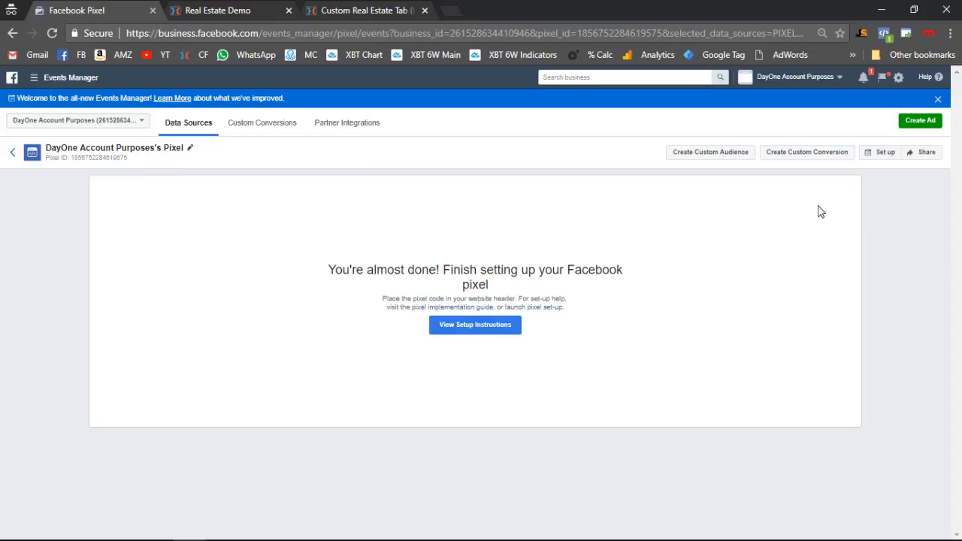
left_click(888, 153)
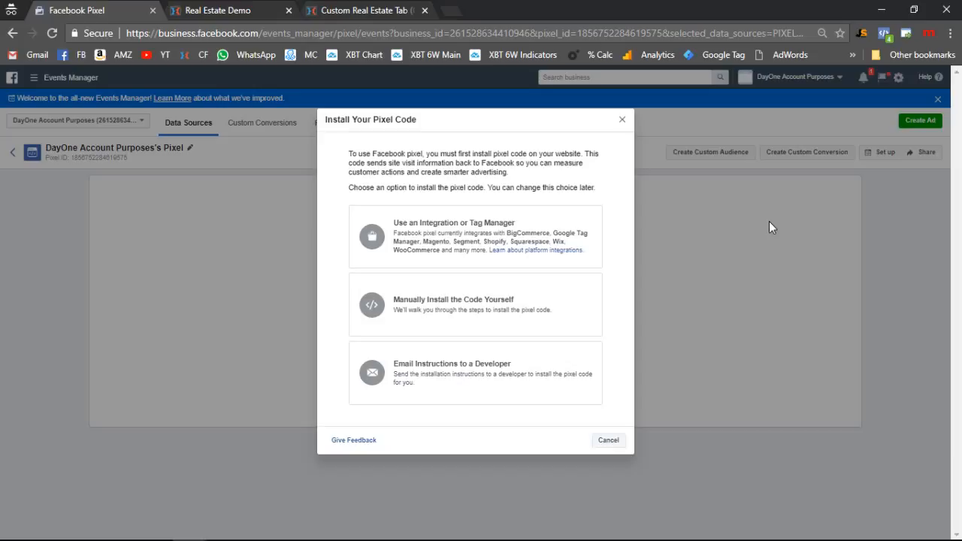
Choose to install the pixel code manually, review the base pixel code and continue to the event setup.
left_click(487, 315)
scroll(516, 348, "down", 3)
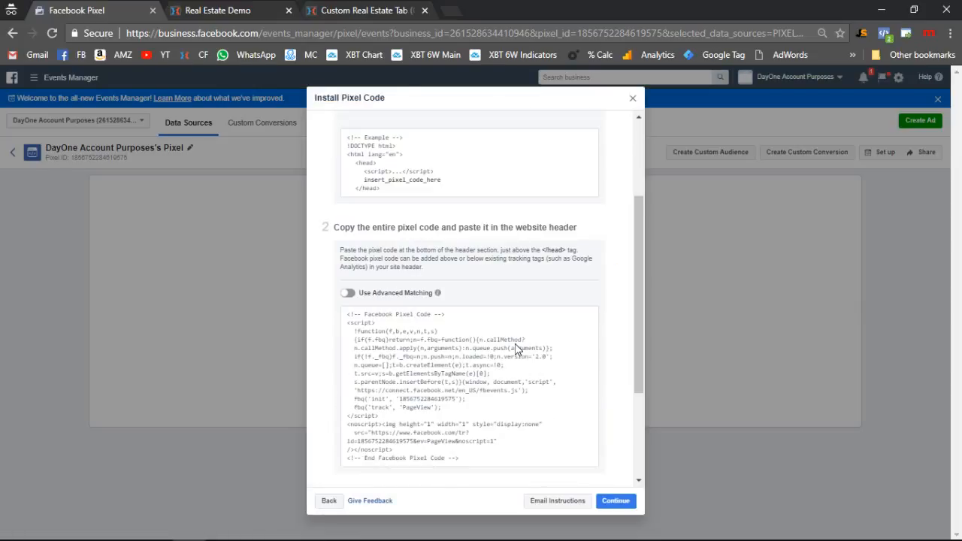
mouse_move(549, 364)
scroll(551, 369, "down", 2)
scroll(548, 393, "up", 2)
scroll(548, 393, "down", 2)
left_click(617, 502)
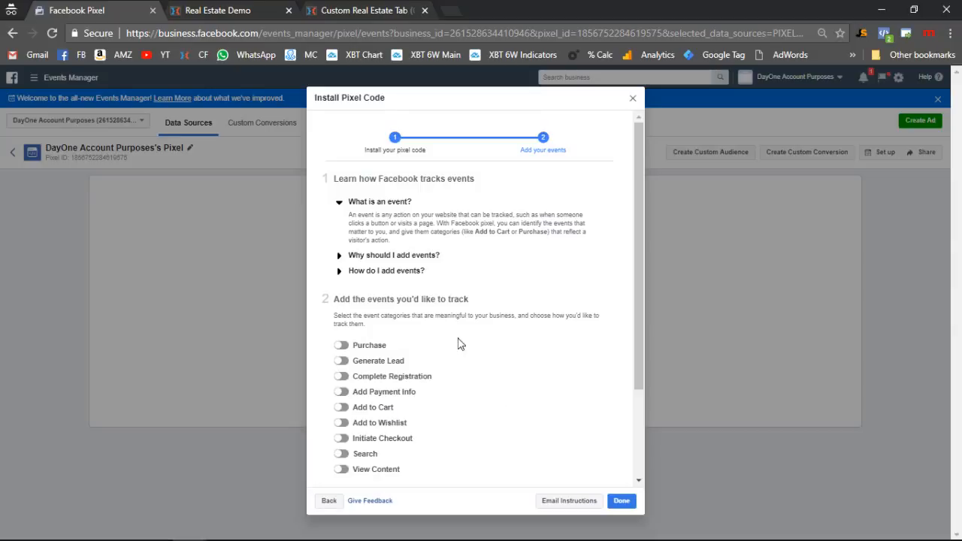
Enable the Generate Lead event, copy its page-load event code and finish the pixel installation dialog.
scroll(429, 336, "down", 2)
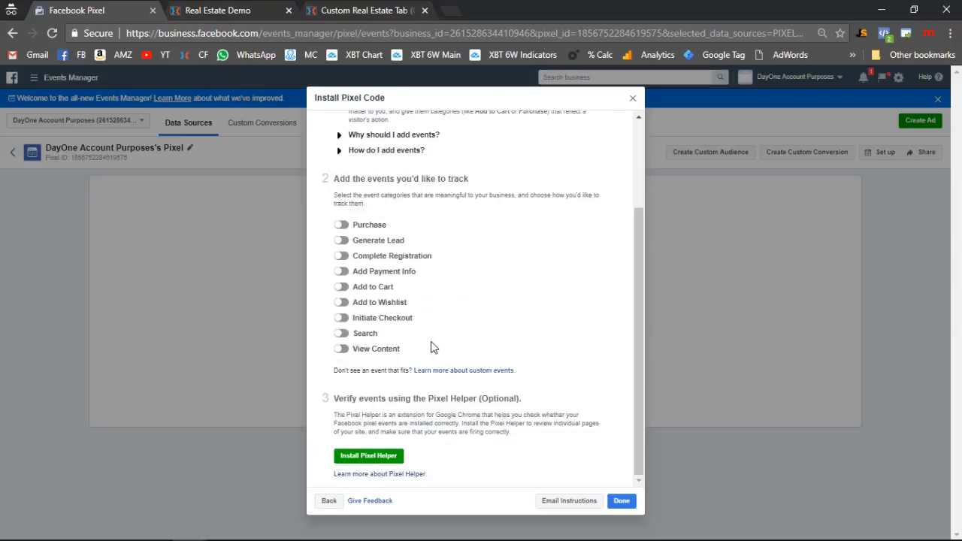
left_click(343, 242)
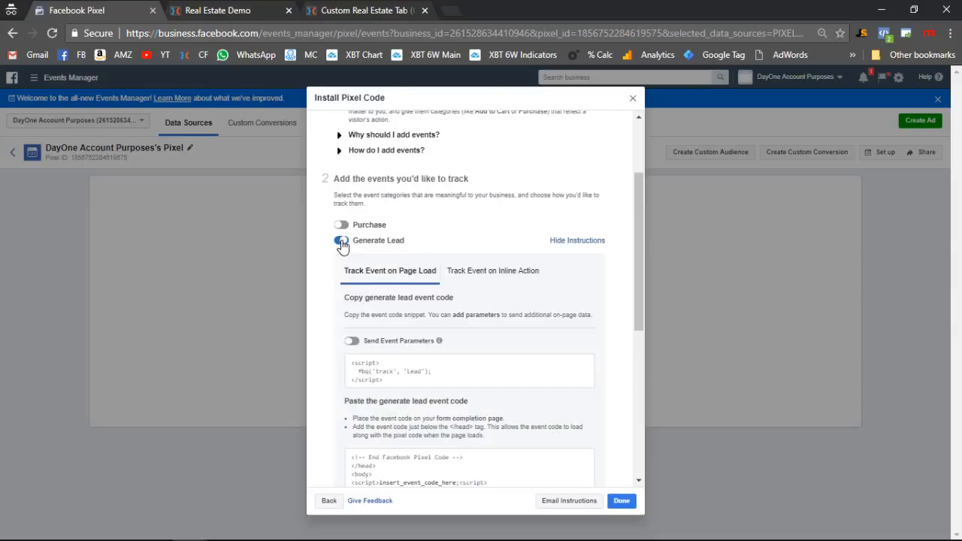
scroll(450, 316, "down", 2)
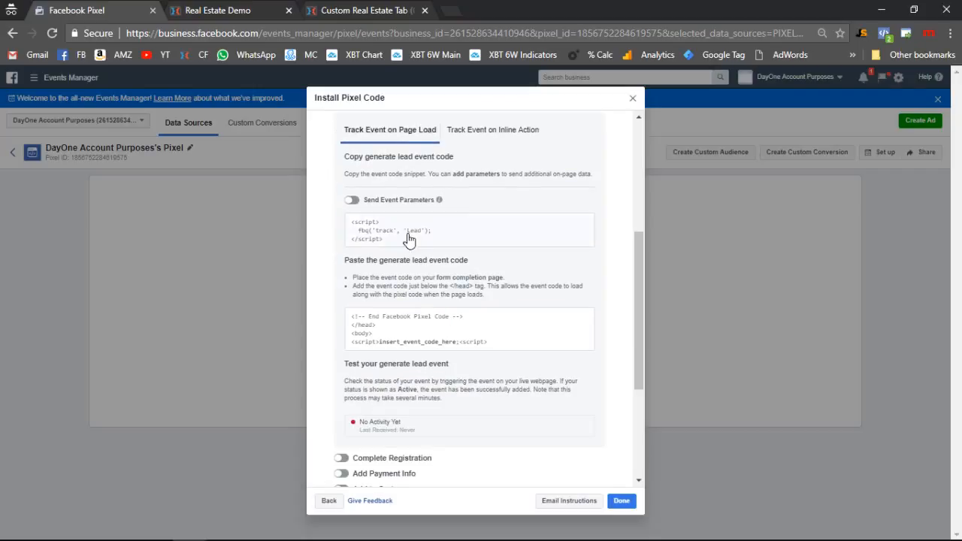
mouse_move(407, 242)
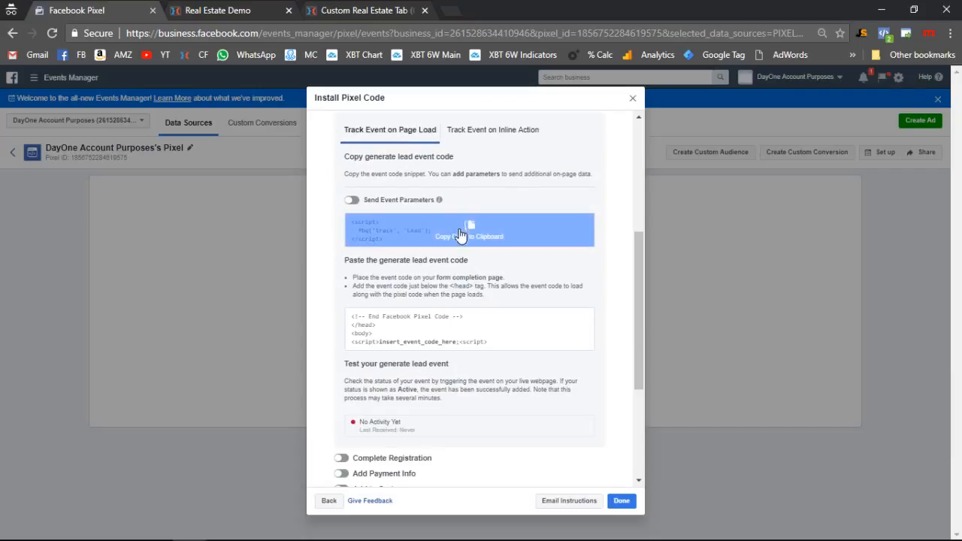
left_click(407, 246)
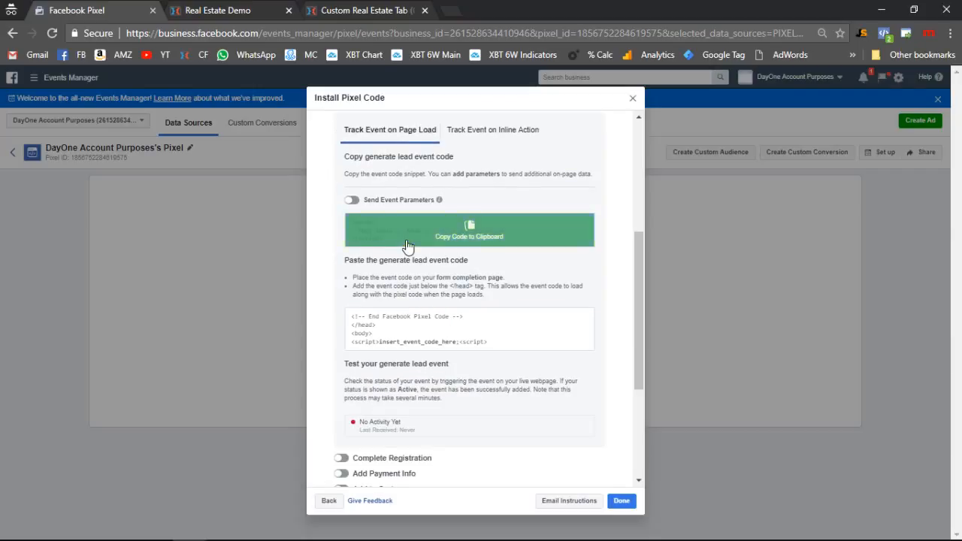
left_click(621, 503)
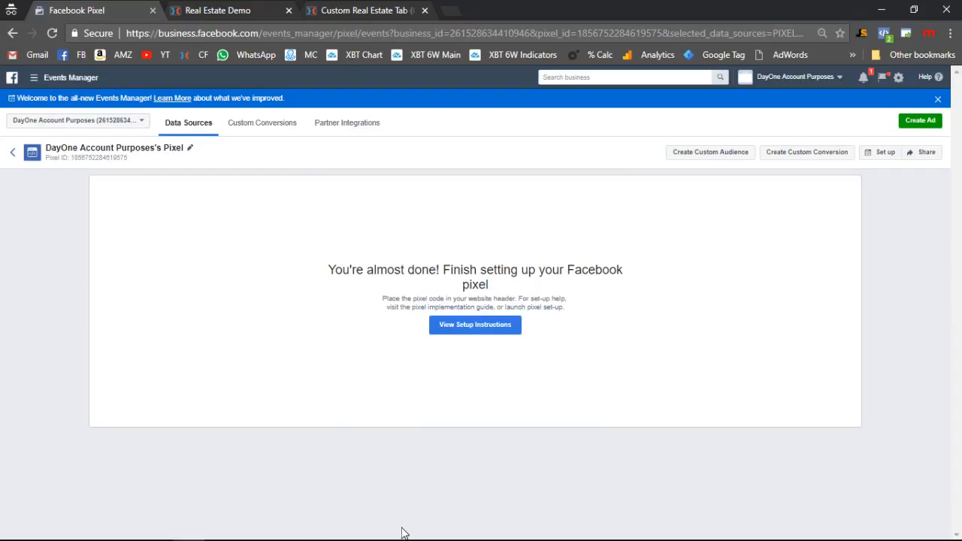
Check the Notepad outline and open the thank-you page's footer tracking code in the ClickFunnels editor.
key("super+Tab")
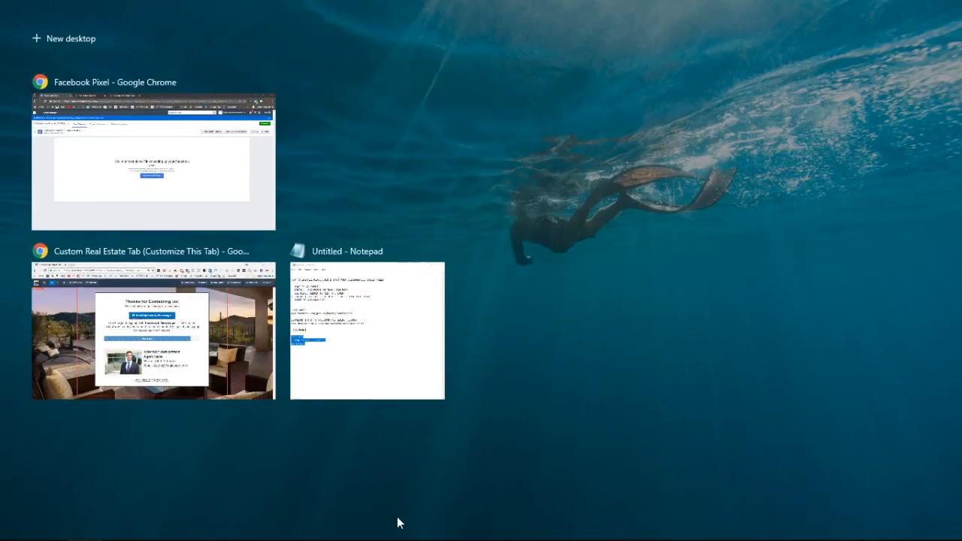
left_click(376, 390)
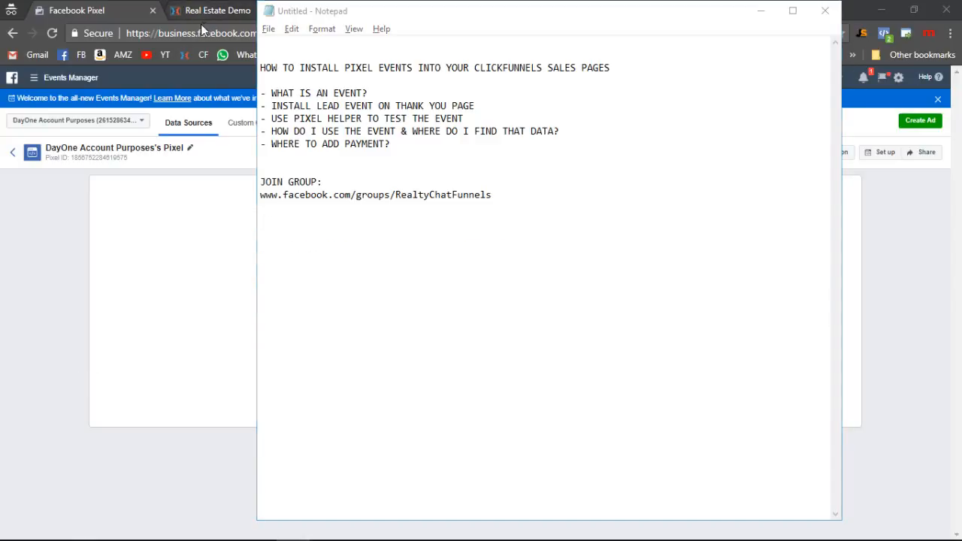
key("super+Tab")
left_click(247, 351)
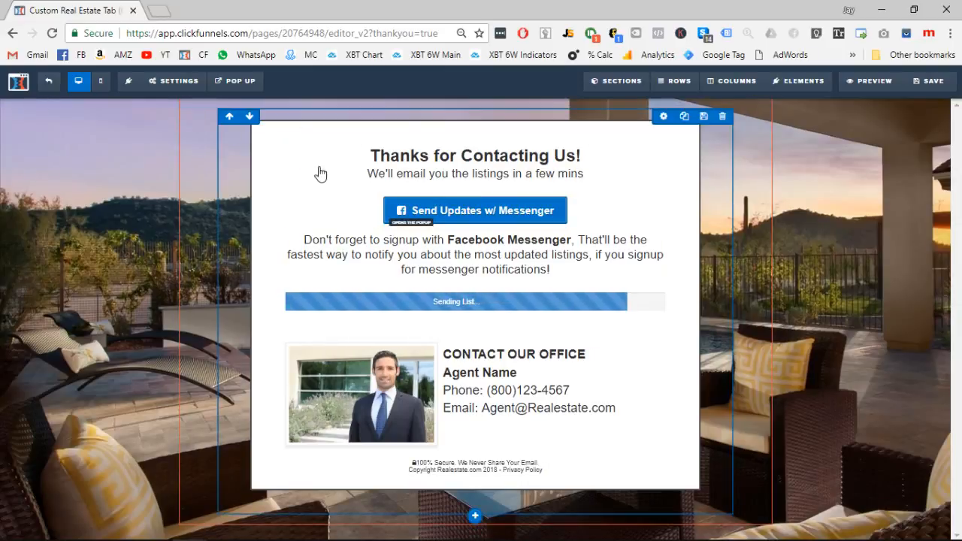
mouse_move(171, 83)
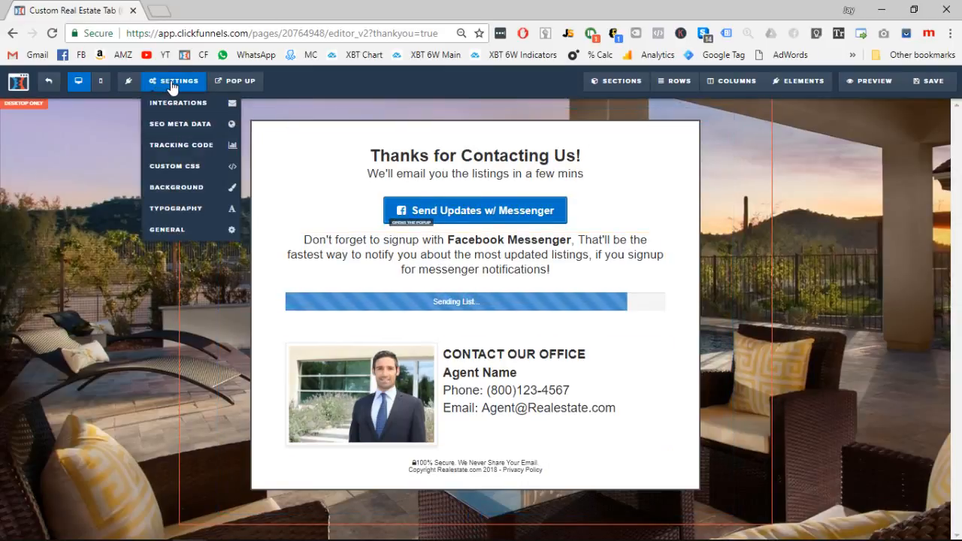
left_click(178, 151)
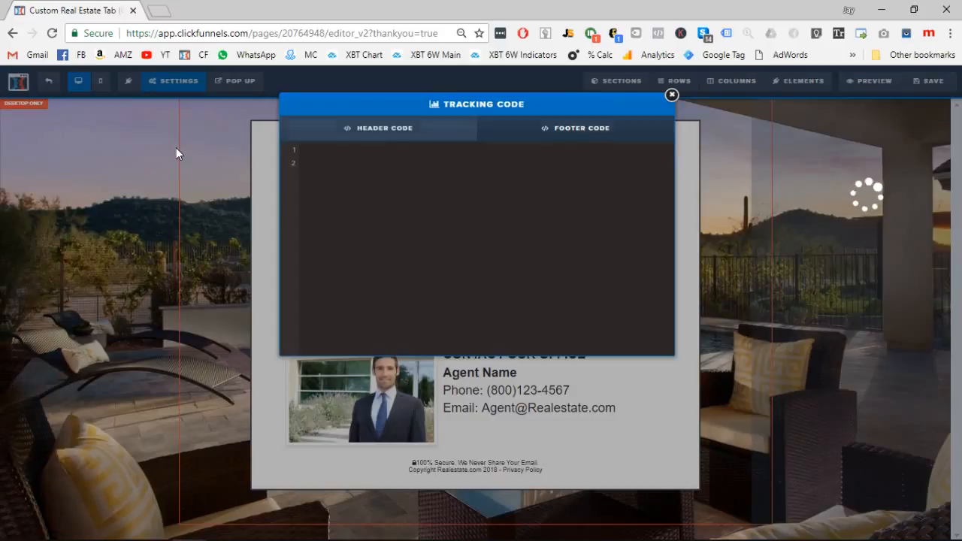
left_click(589, 136)
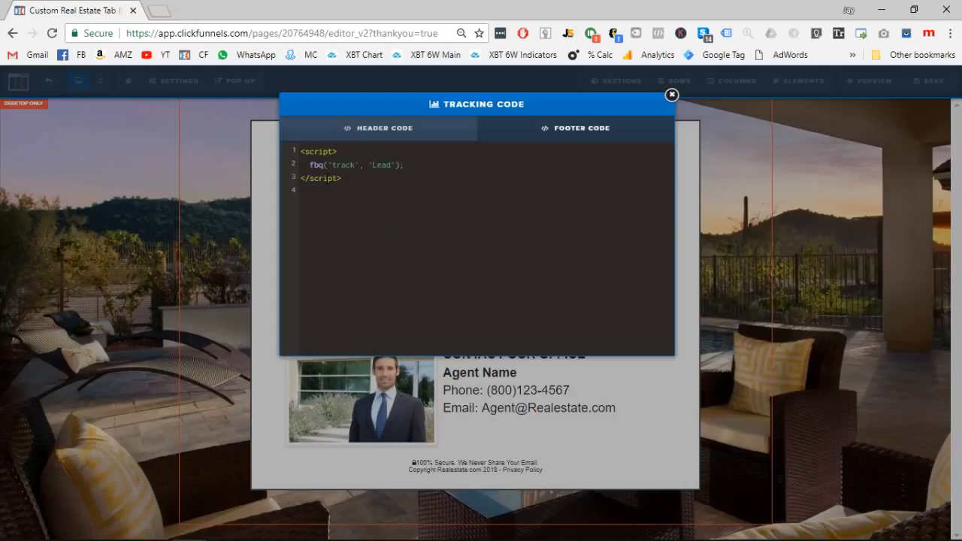
Compare the footer code with the Lead event script in Notepad, close the tracking code and save the page.
key("super+Tab")
left_click(318, 200)
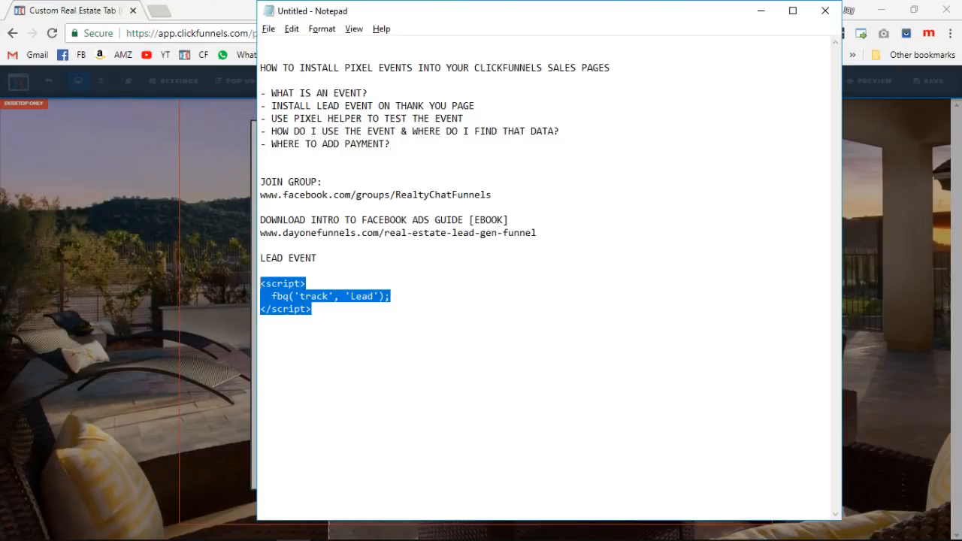
left_click(65, 28)
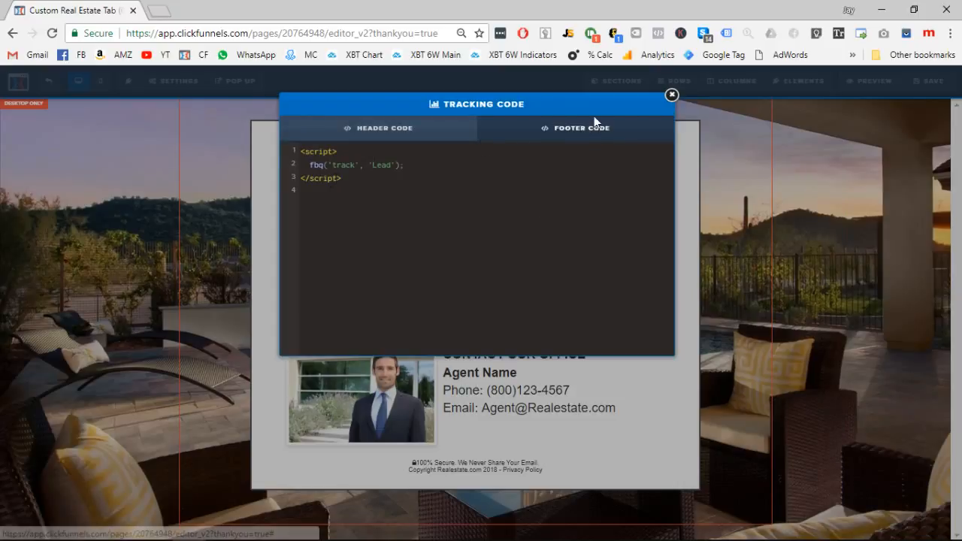
left_click(672, 95)
left_click(910, 83)
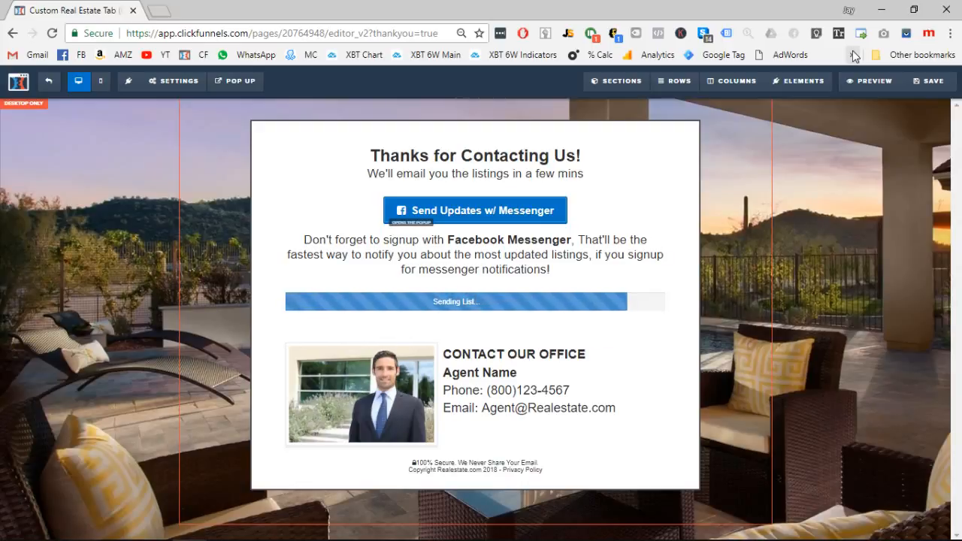
Switch to the live thank-you page, reload it and check its events in Facebook Pixel Helper.
key("super+Tab")
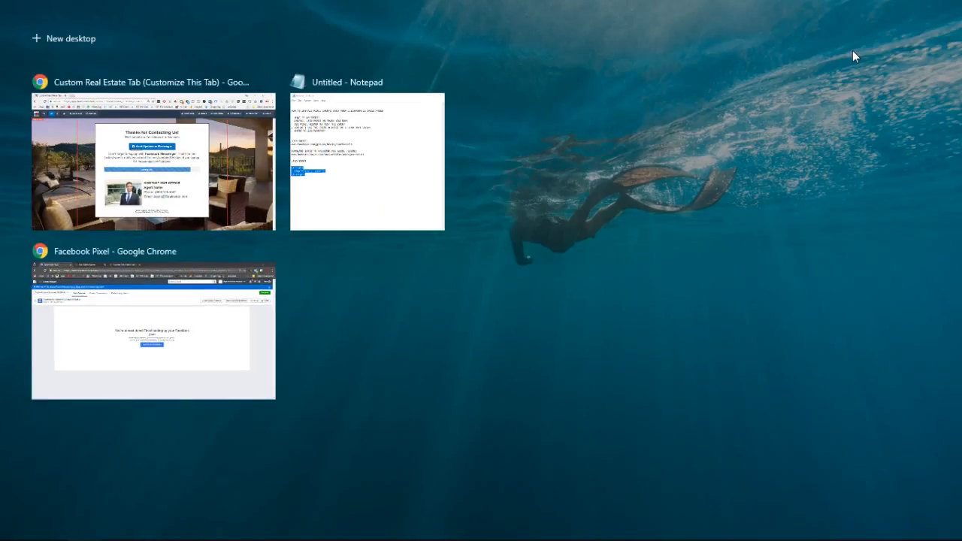
left_click(223, 324)
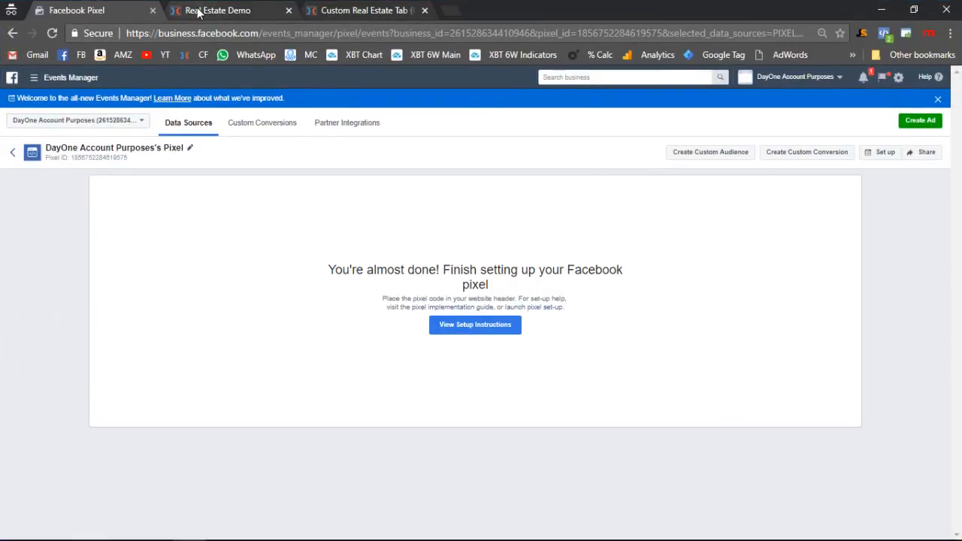
left_click(367, 13)
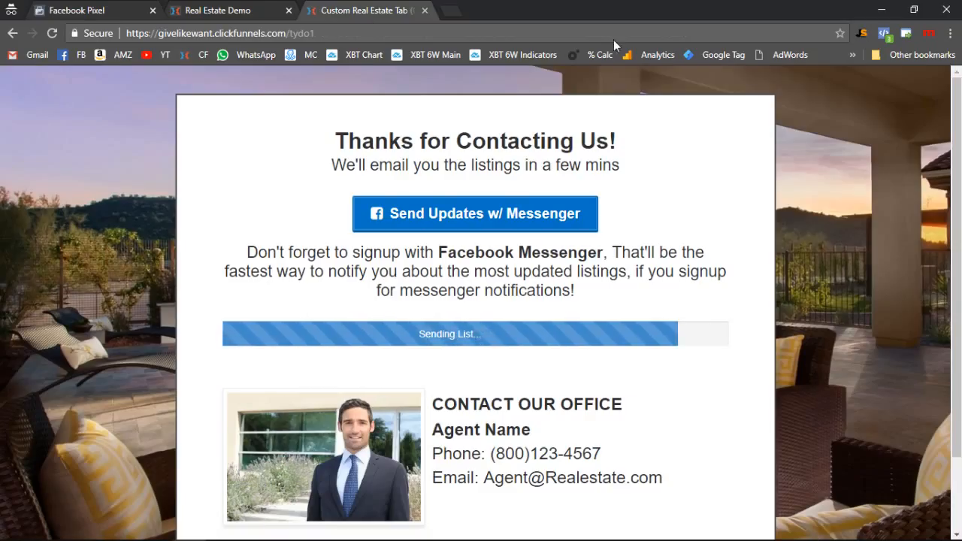
left_click(51, 33)
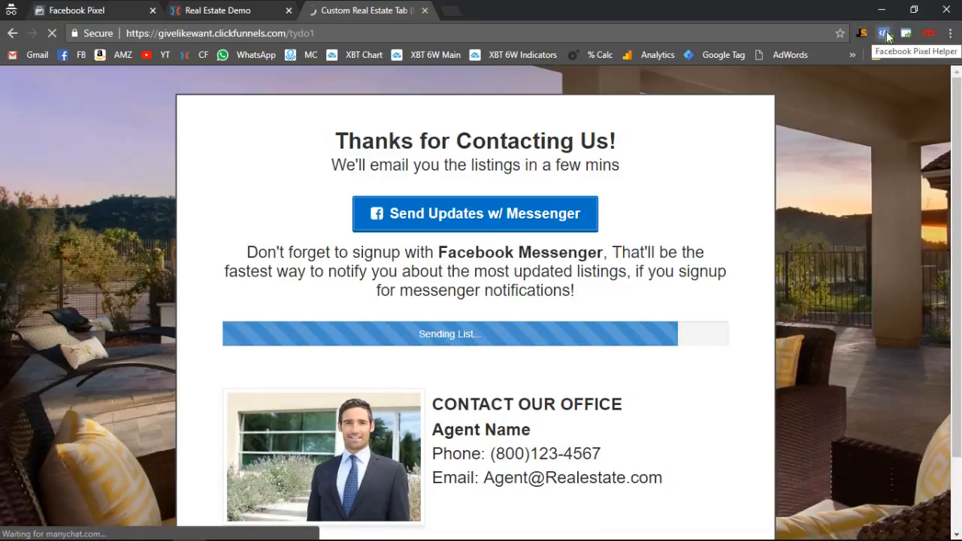
left_click(886, 35)
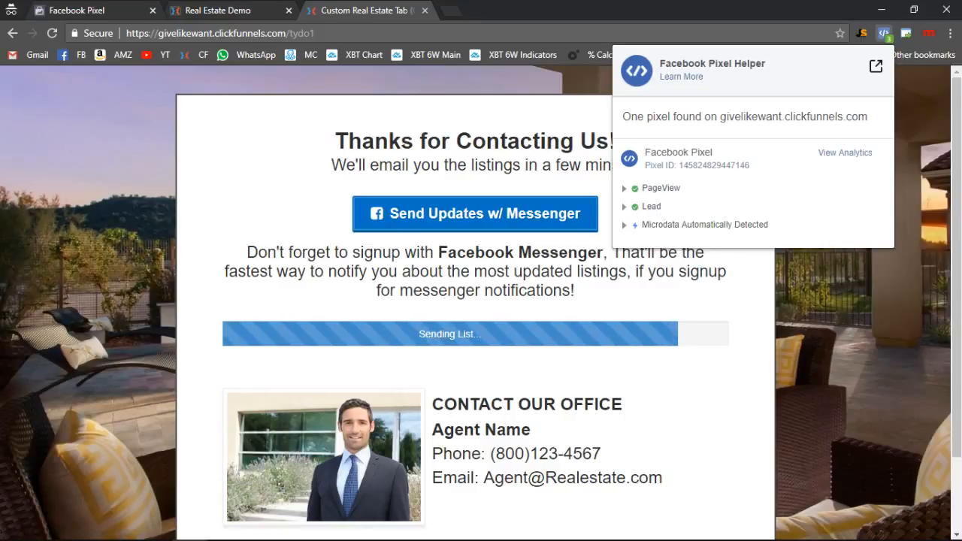
Review the topic checklist in Notepad and reopen Facebook Pixel Helper on the live thank-you page.
mouse_move(285, 535)
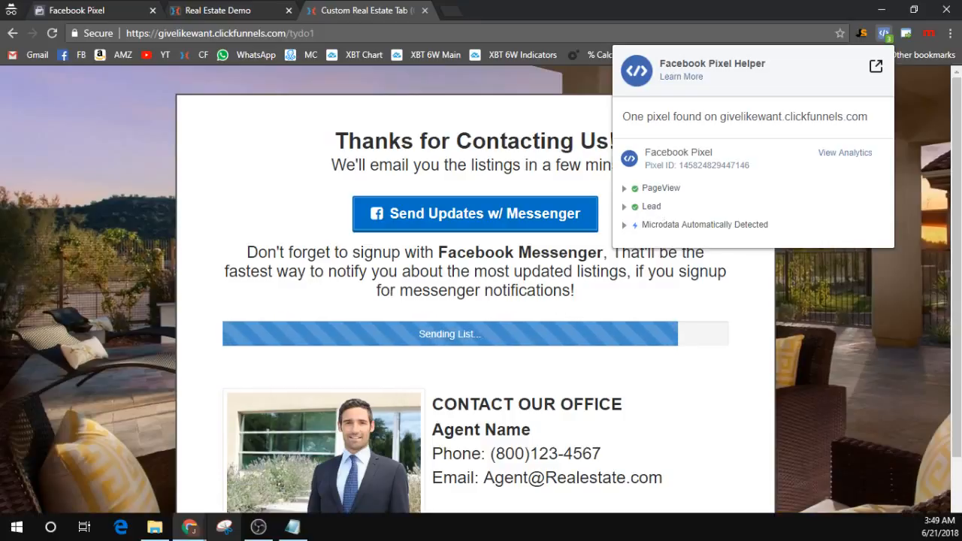
left_click(292, 532)
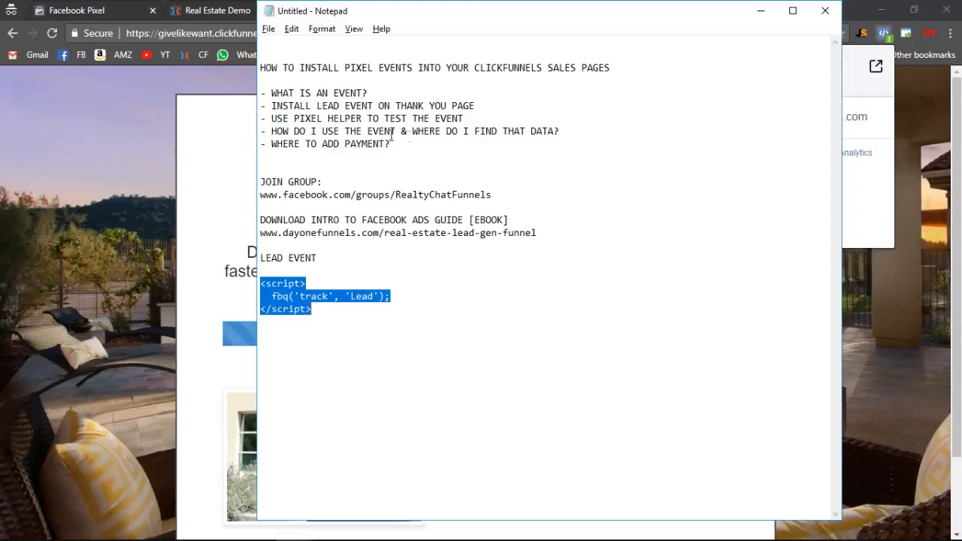
left_click(199, 14)
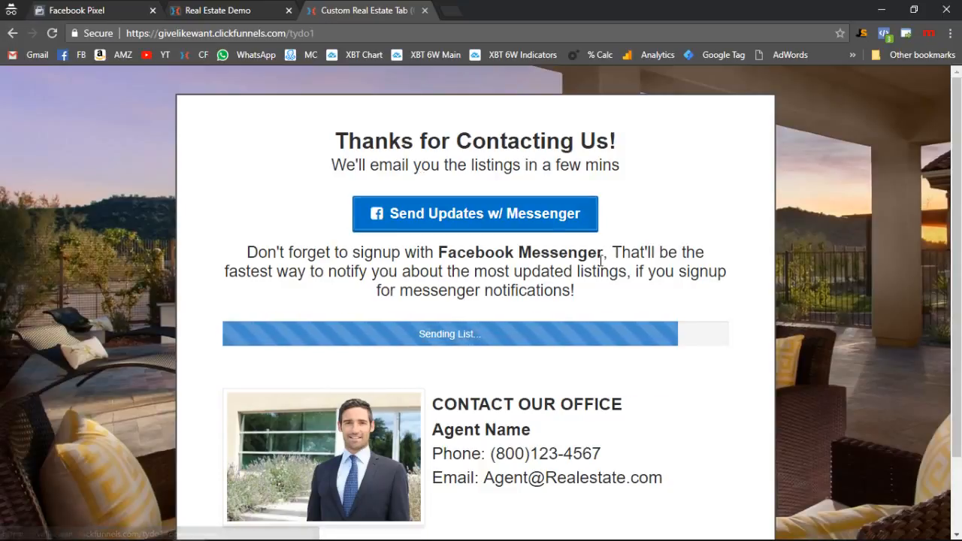
left_click(885, 36)
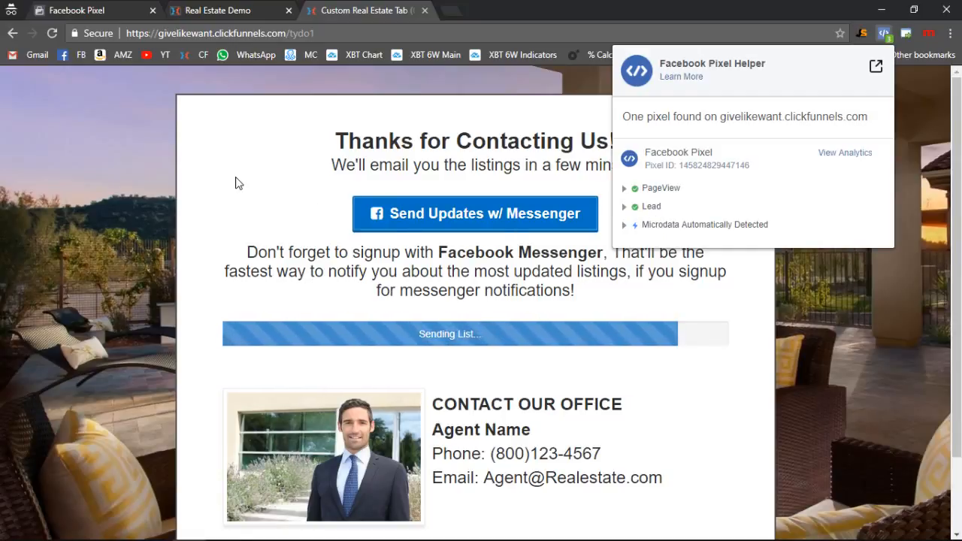
Return to Facebook Events Manager and open the Pixels overview page.
key("ctrl+1")
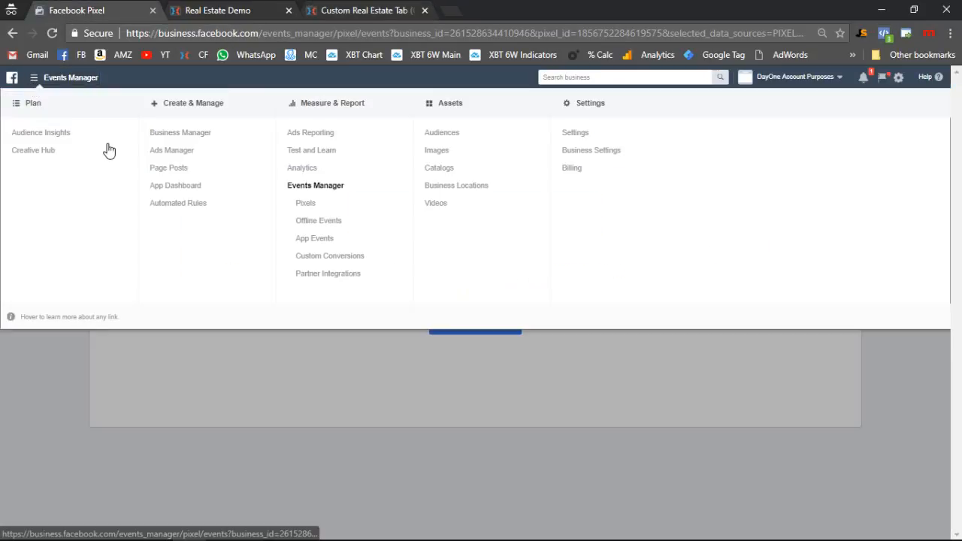
left_click(33, 81)
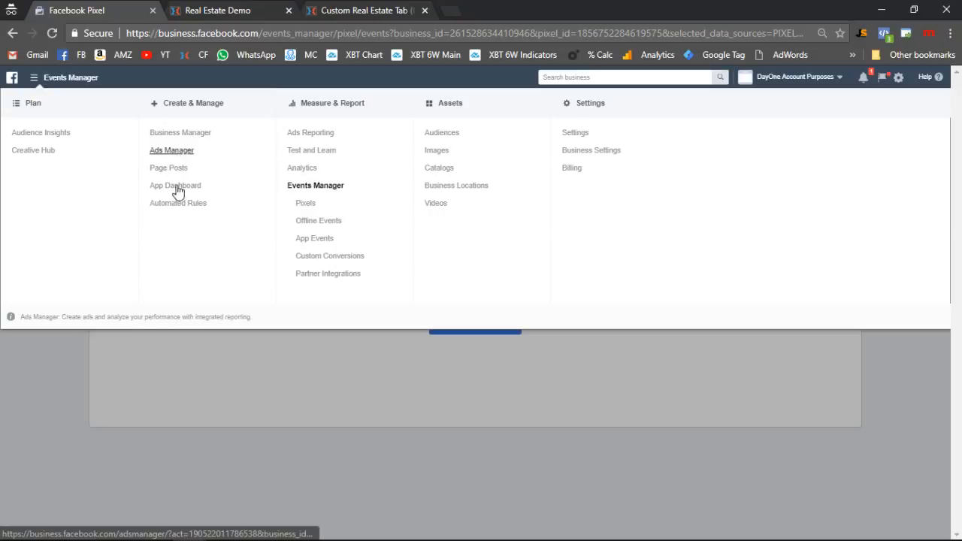
left_click(308, 209)
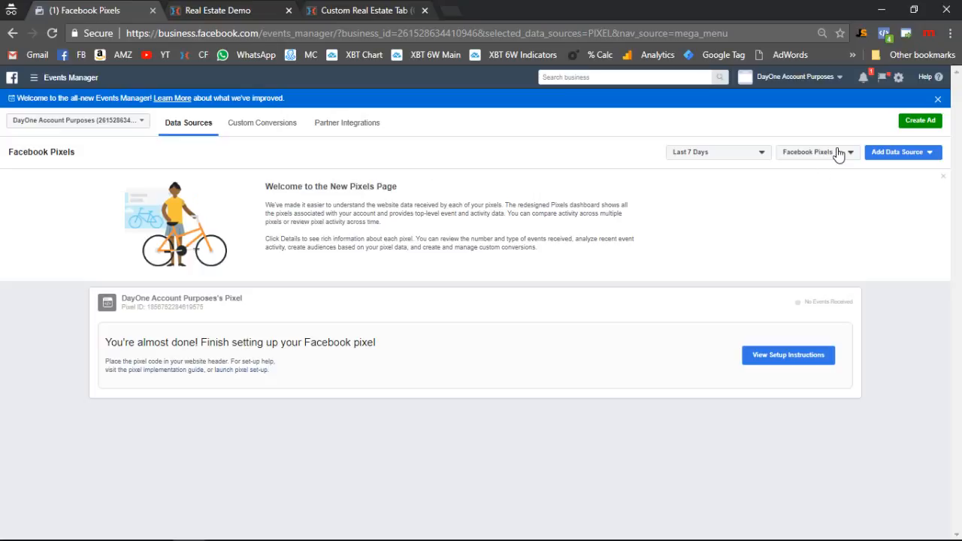
View the date range options, show All Data Sources and switch the filter back to Facebook Pixels.
left_click(761, 160)
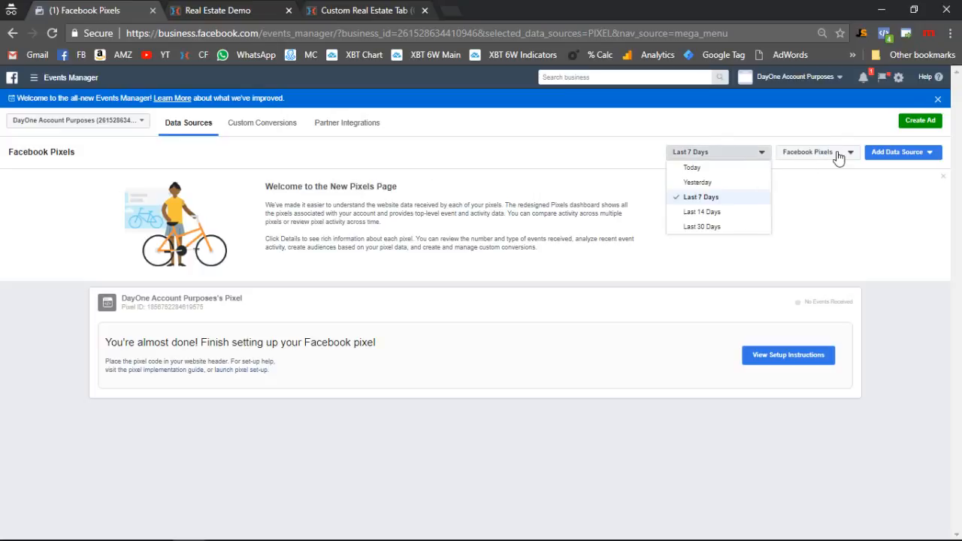
left_click(839, 156)
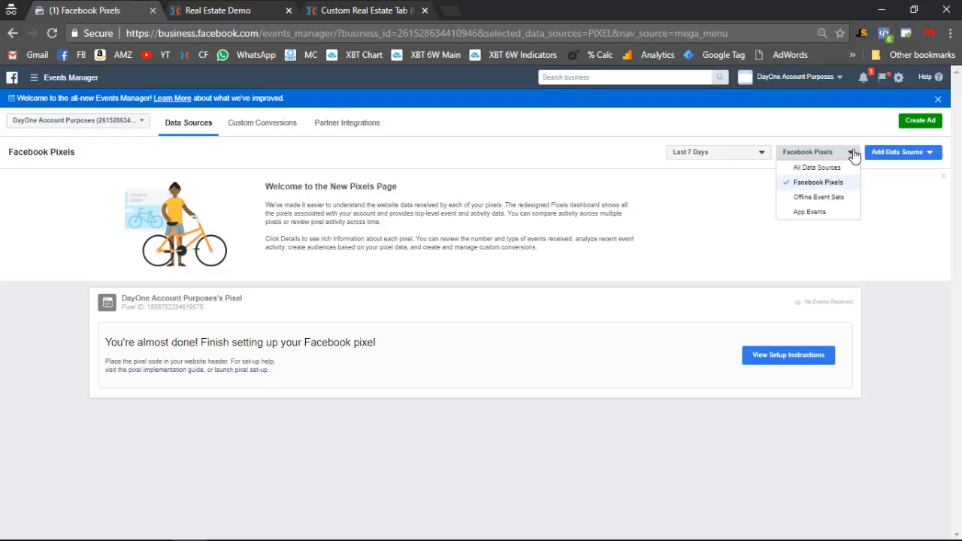
left_click(838, 168)
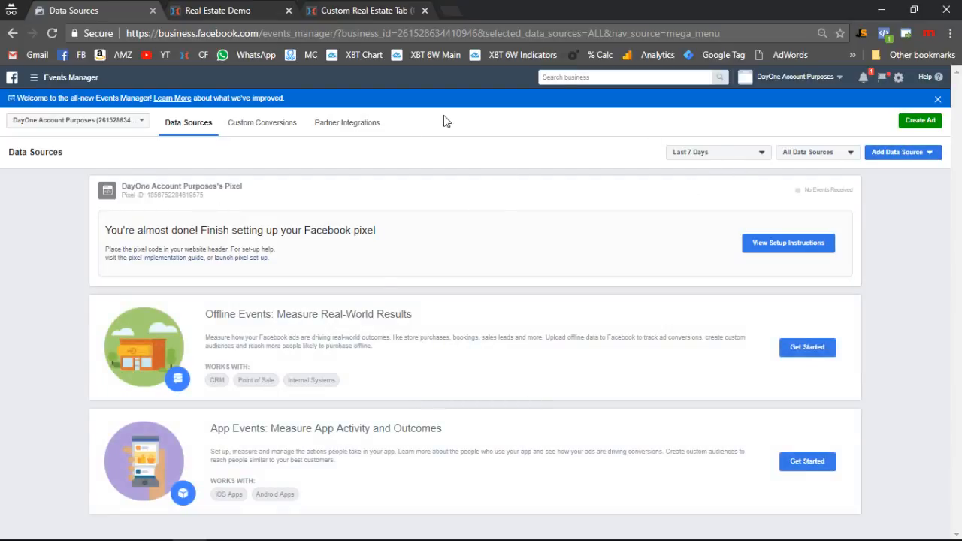
left_click(852, 153)
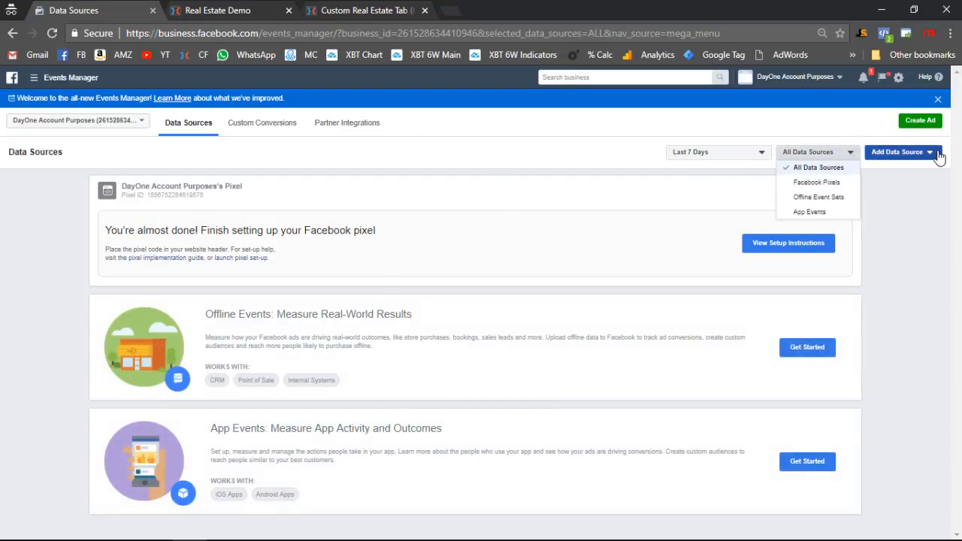
left_click(817, 183)
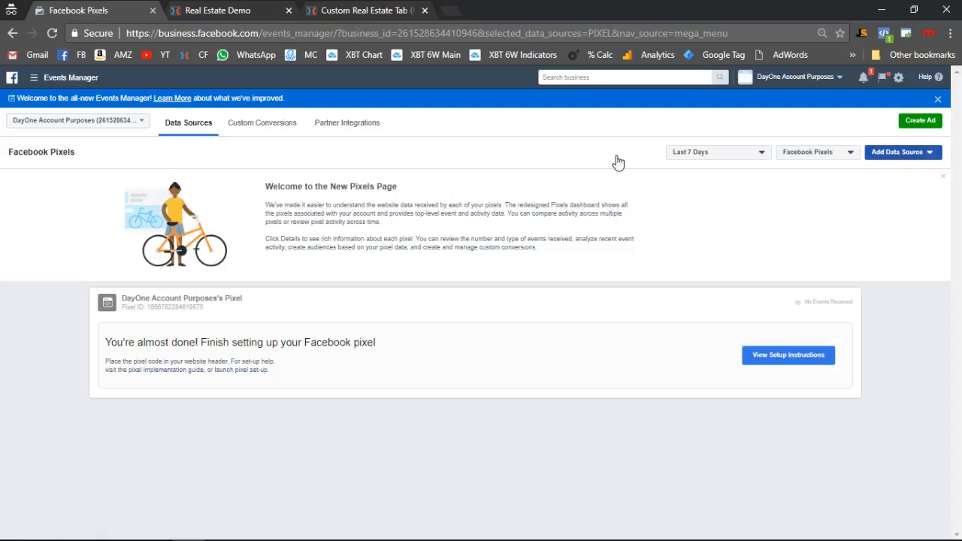
Open the Ads Manager campaigns overview and dismiss the notices about edited campaigns and video view results.
left_click(132, 126)
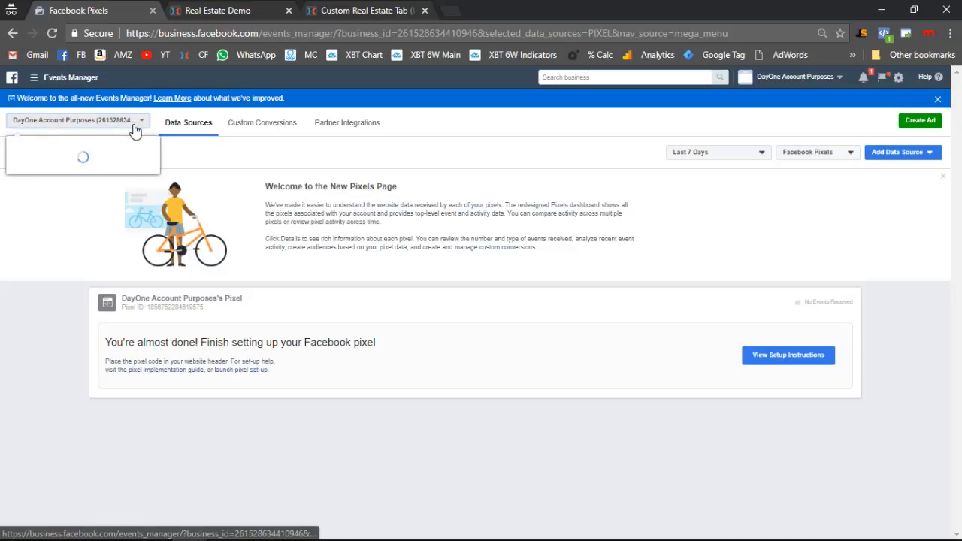
left_click(43, 352)
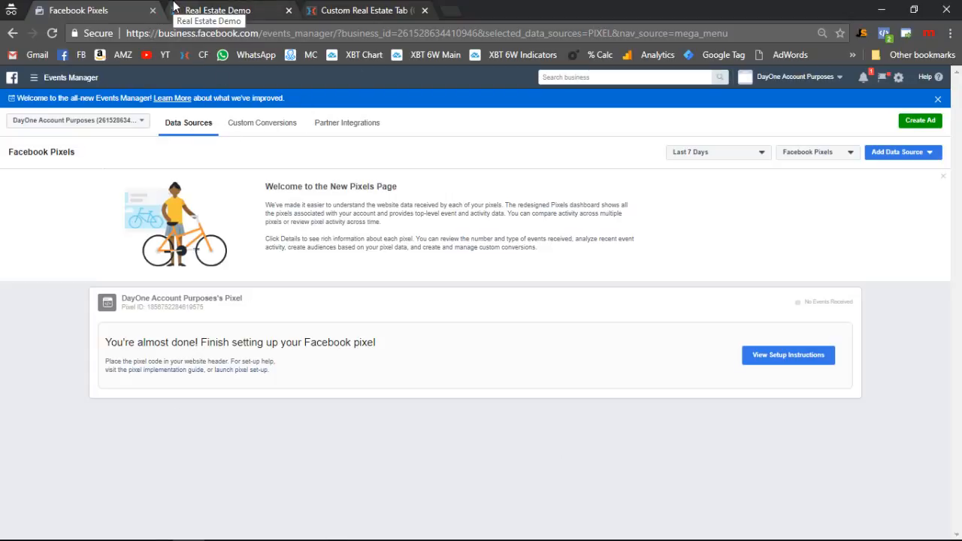
left_click(34, 77)
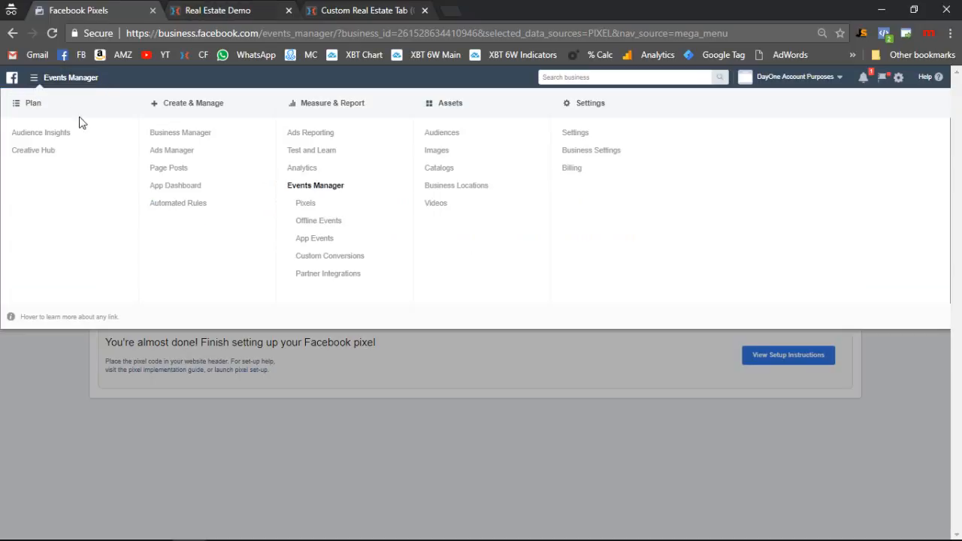
left_click(187, 154)
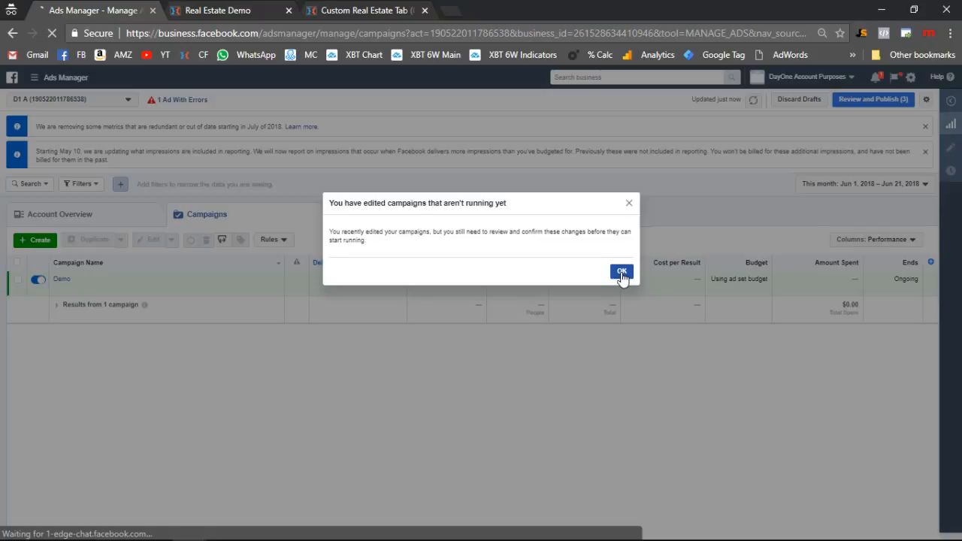
left_click(622, 272)
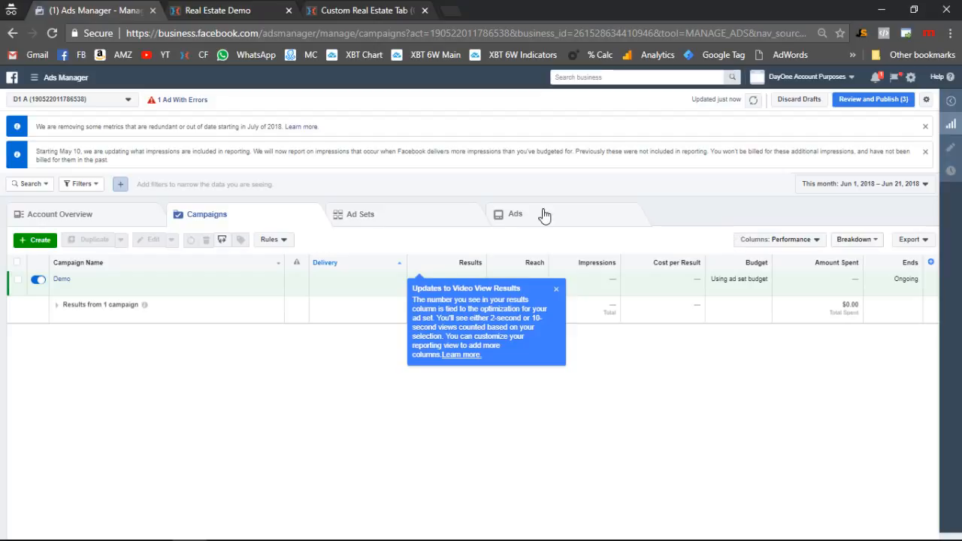
left_click(558, 292)
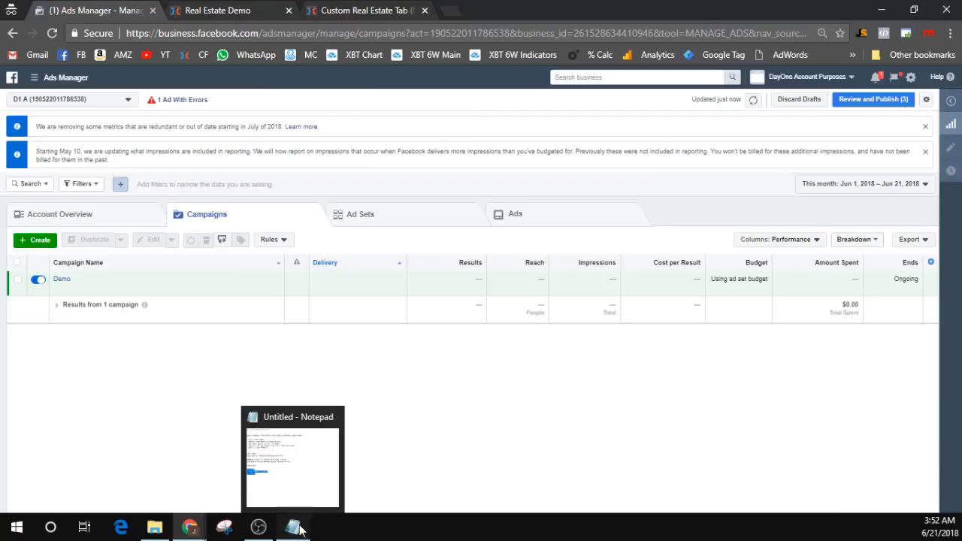
Check the topic checklist in Notepad and open the Facebook payment settings for the D1 A ad account.
left_click(303, 524)
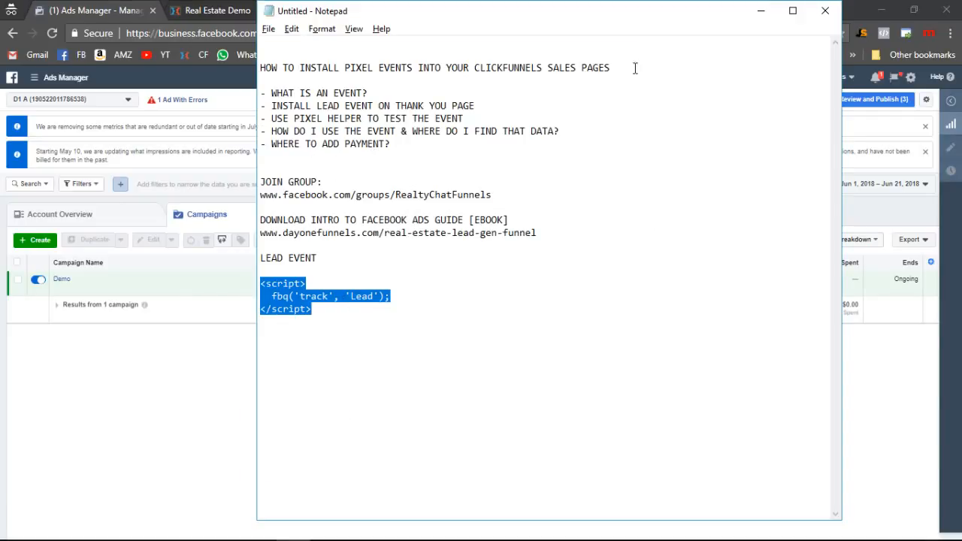
left_click(765, 11)
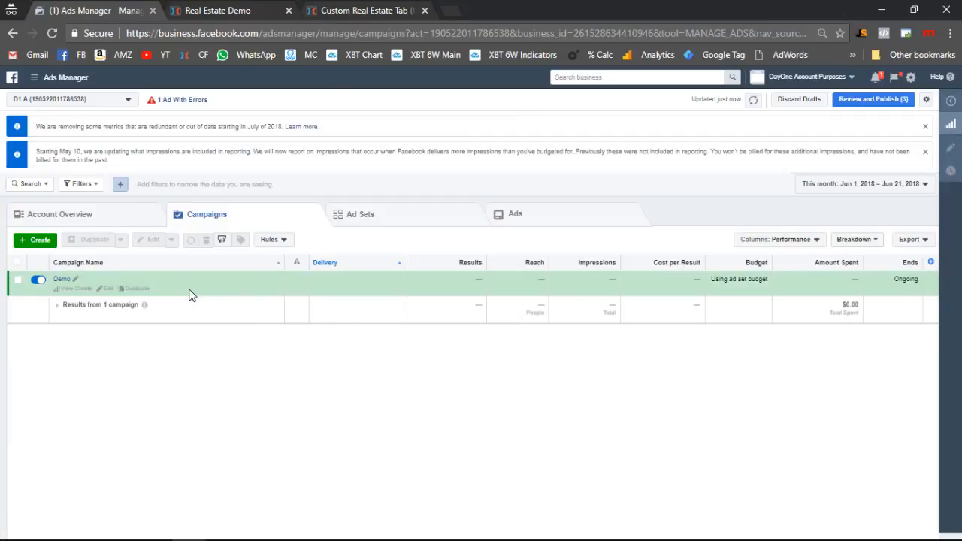
left_click(36, 84)
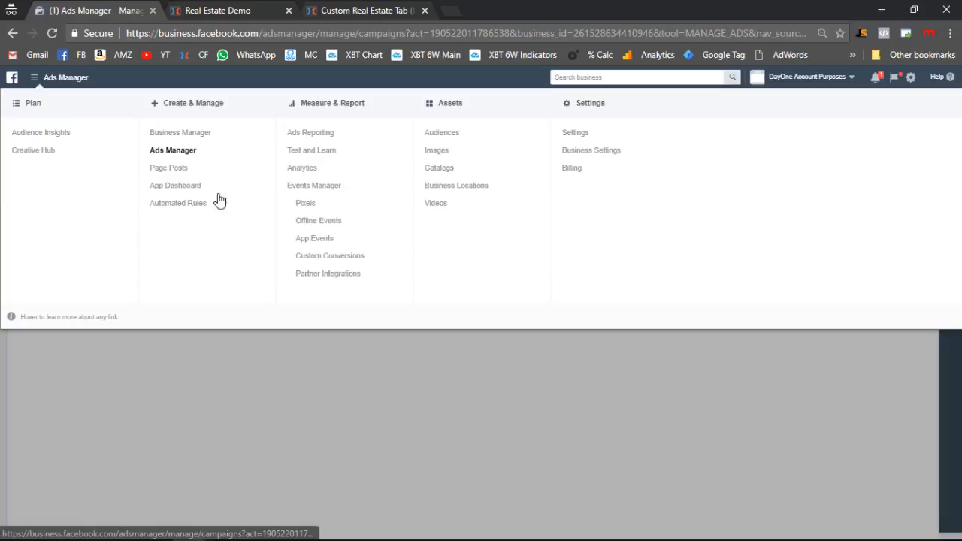
left_click(569, 137)
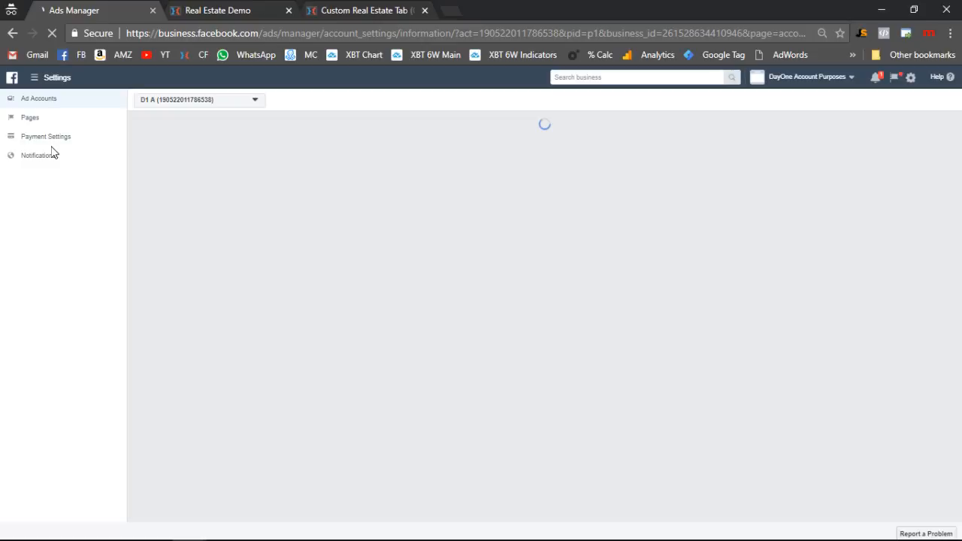
left_click(199, 99)
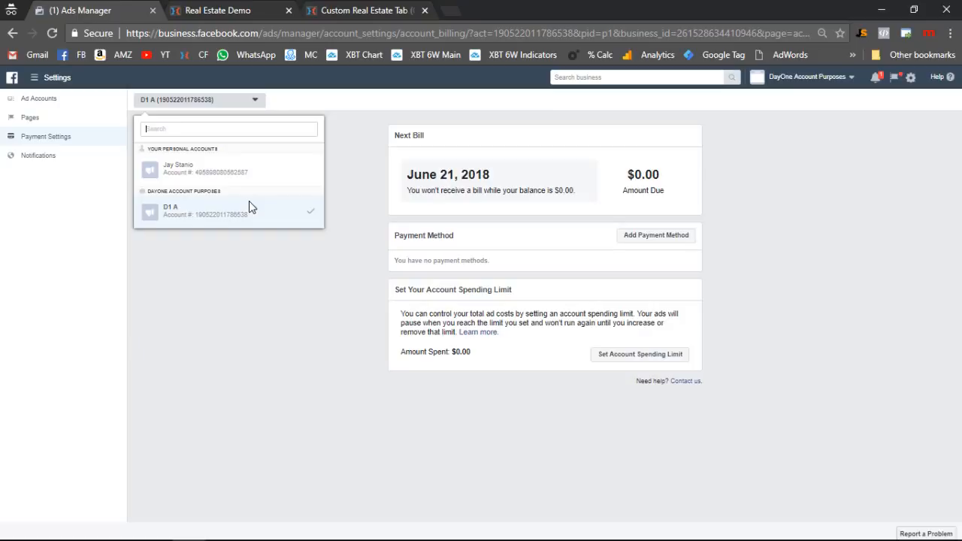
left_click(249, 201)
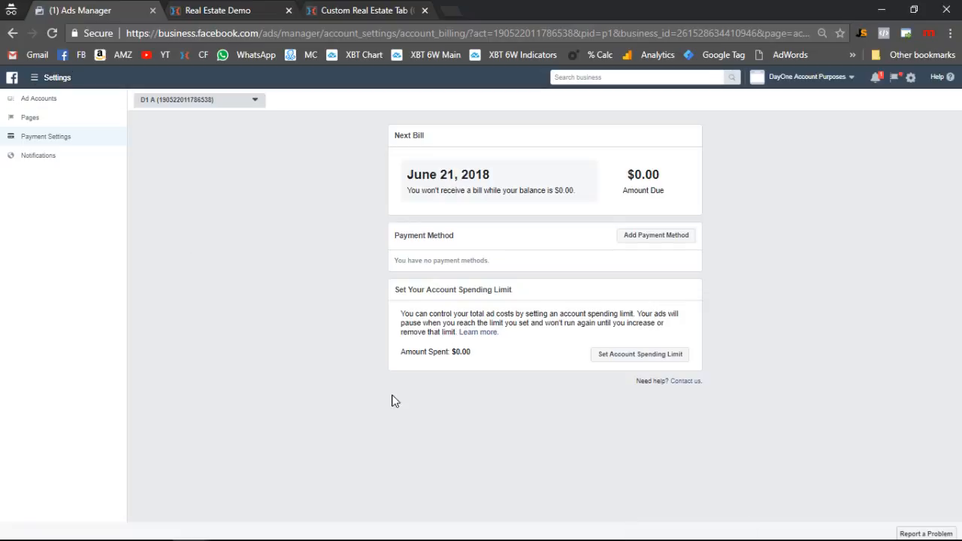
Switch to Notepad and highlight the line "DOWNLOAD INTRO TO FACEBOOK ADS GUIDE [EBOOK]".
left_click(307, 530)
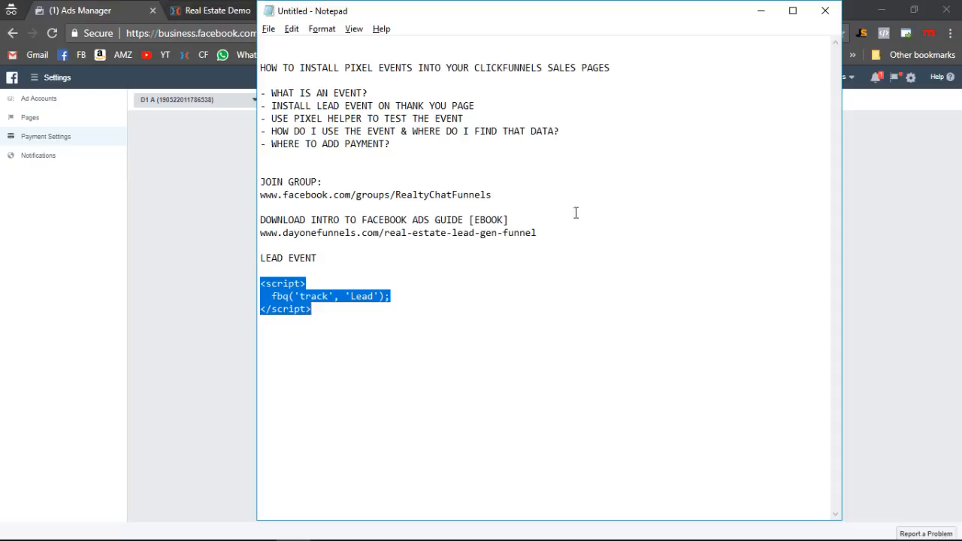
left_click_drag(509, 219, 262, 227)
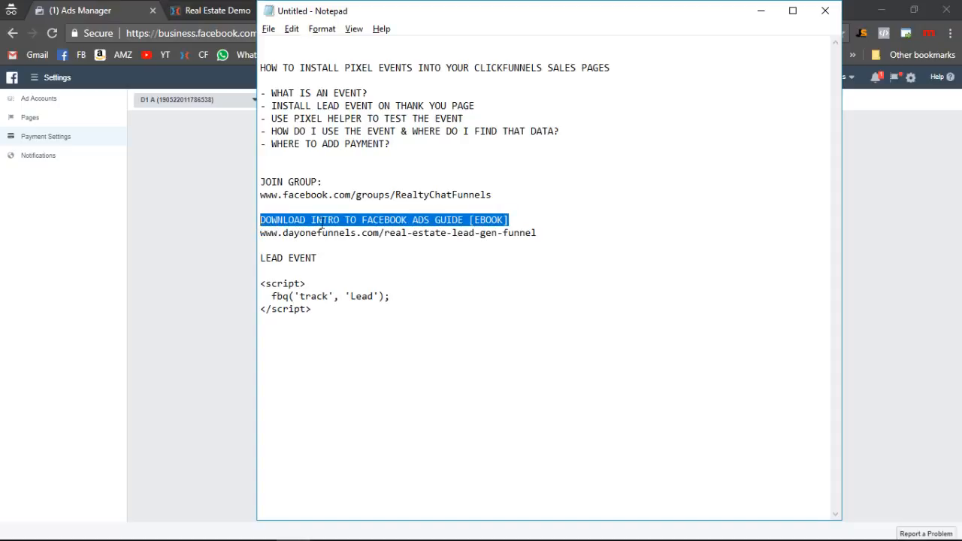